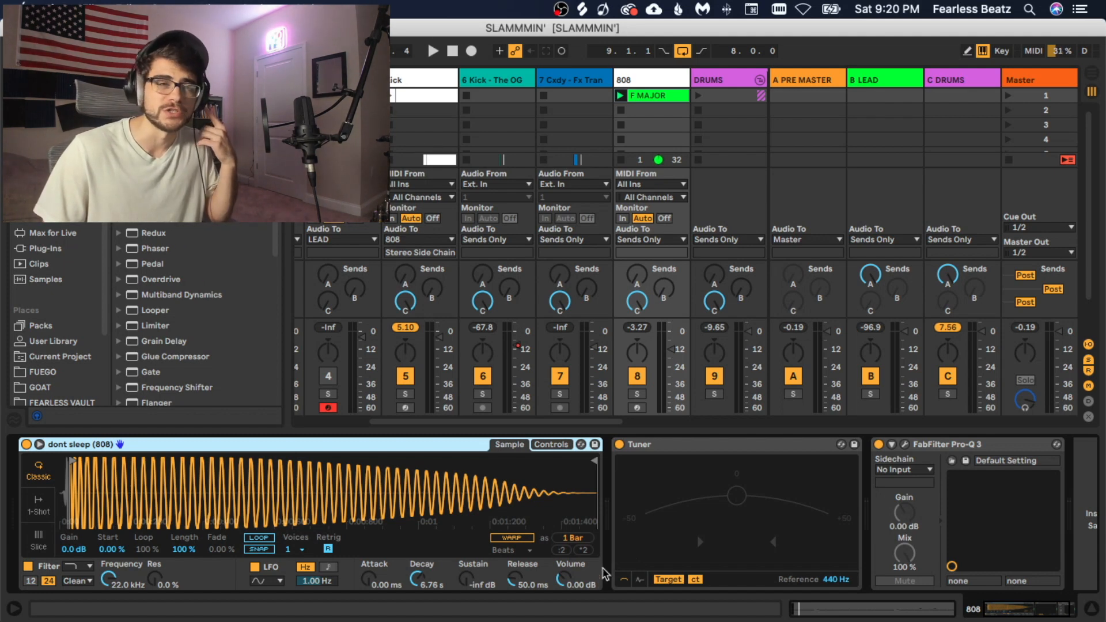
Turn off the DRUMS group track and play the loop briefly to hear the 808
drag(500, 423, 445, 426)
click(490, 376)
key(space)
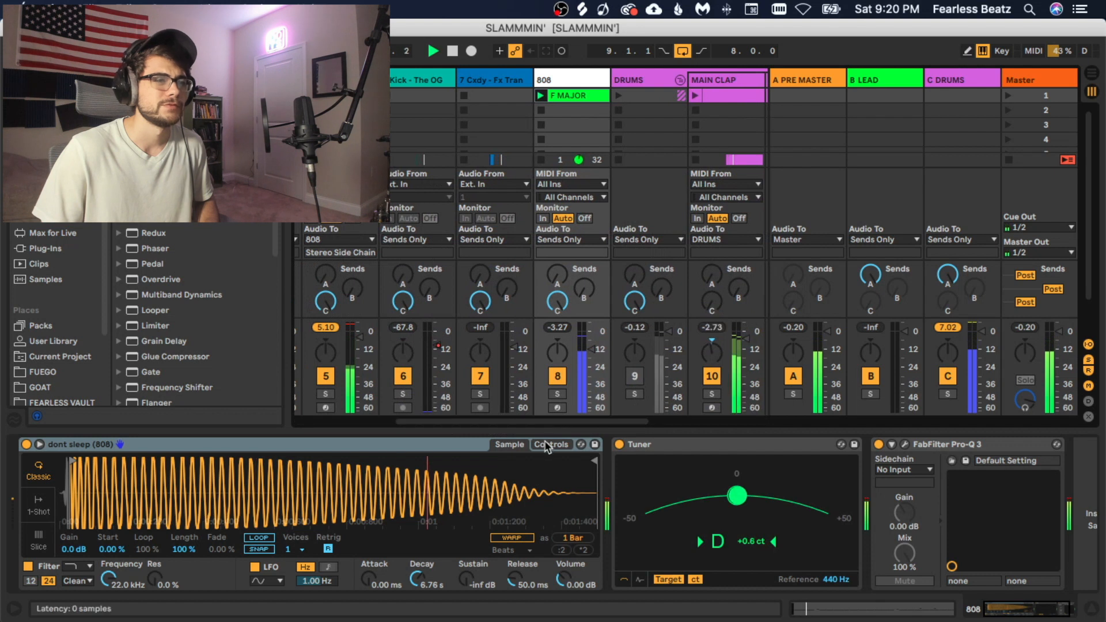
key(space)
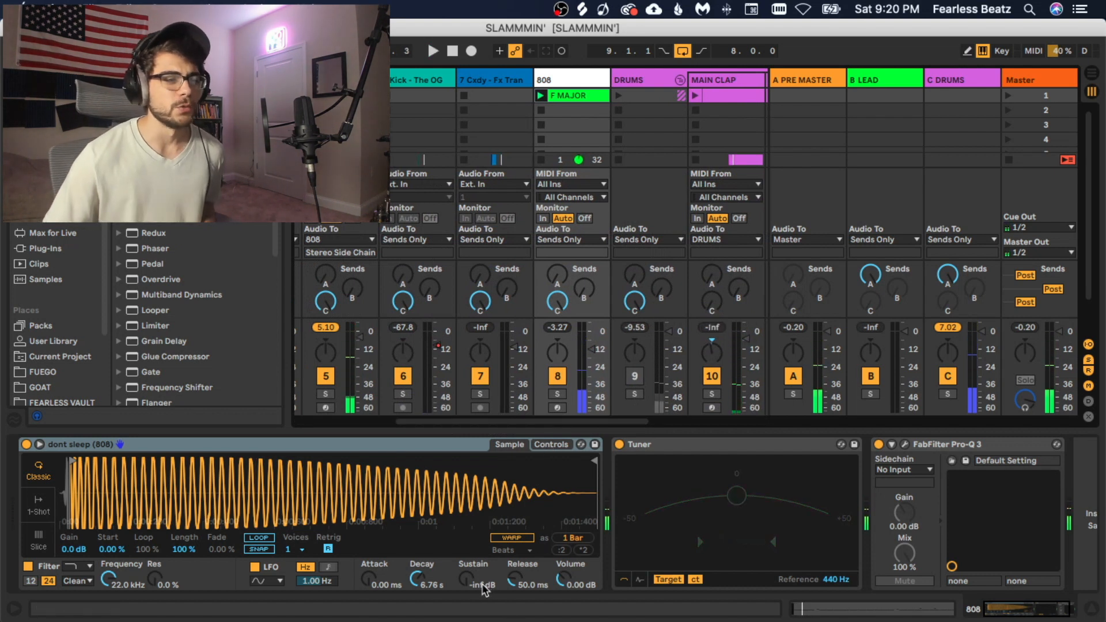
Shorten the 808 sample's amplitude decay to 1.00 ms and play the loop to hear the effect
click(467, 581)
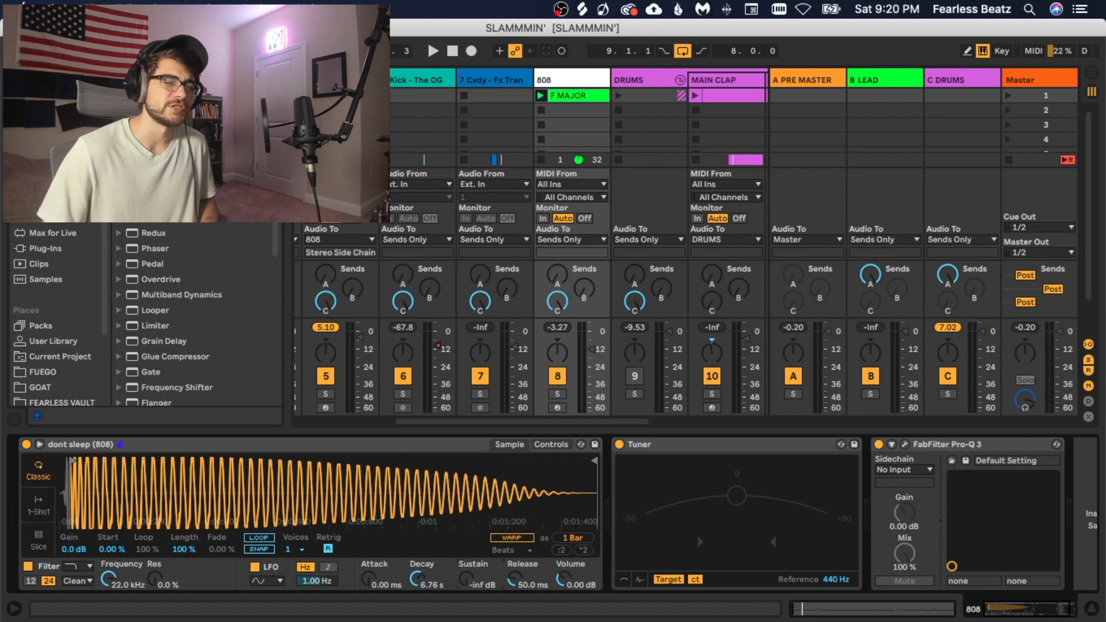
drag(415, 587, 415, 542)
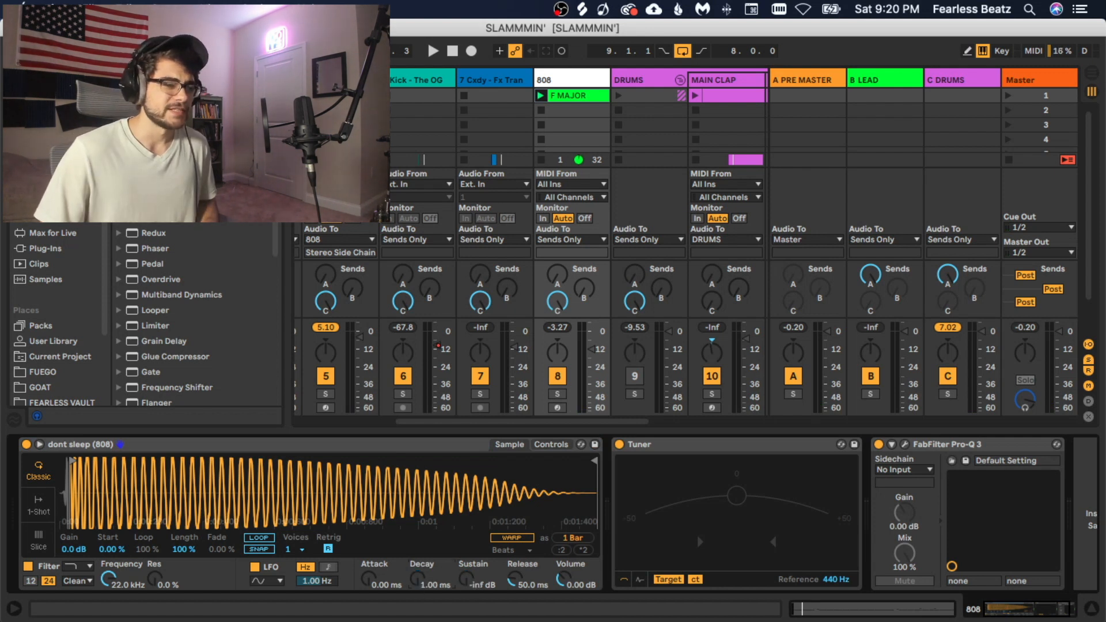
key(space)
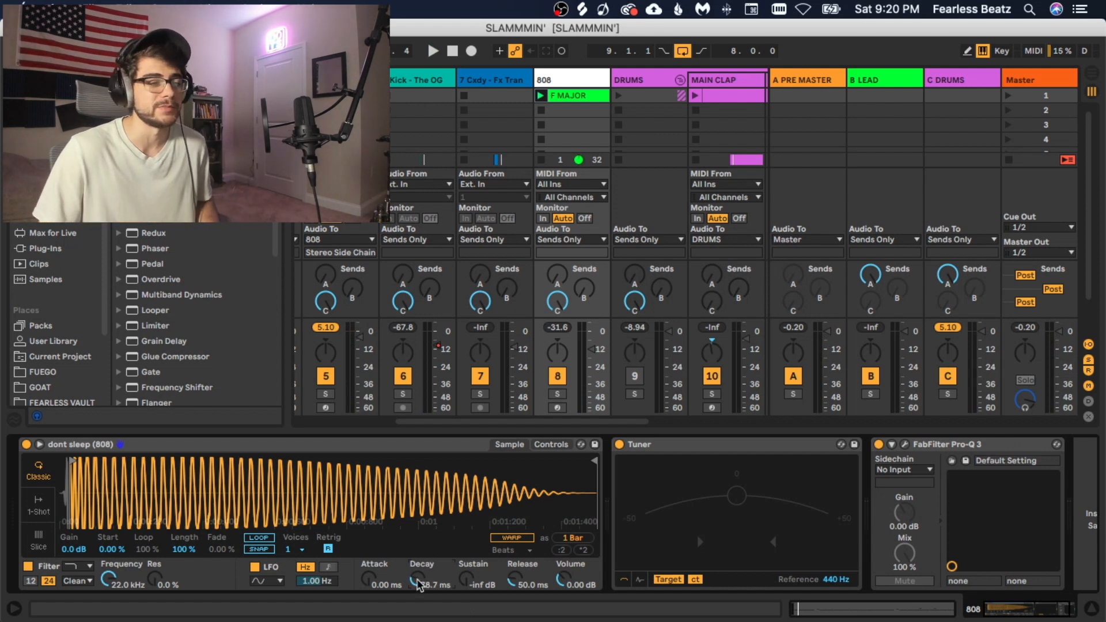
key(space)
Raise the 808 sample's amplitude decay to 60.0 s and play the loop several times
drag(417, 579, 418, 516)
key(space)
key(space)
key(space)
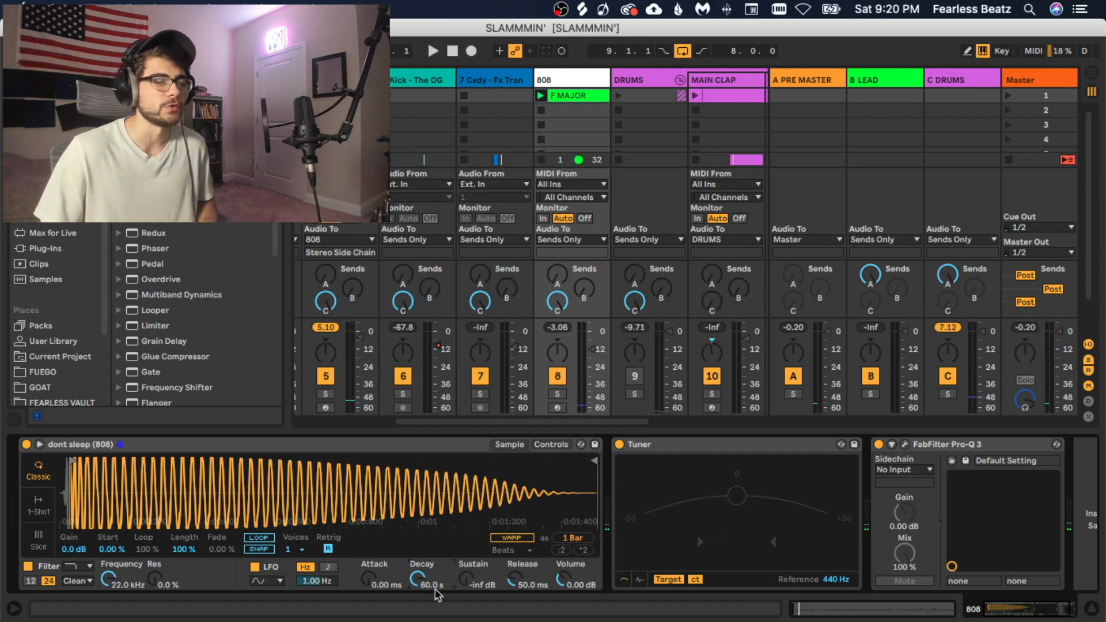
key(space)
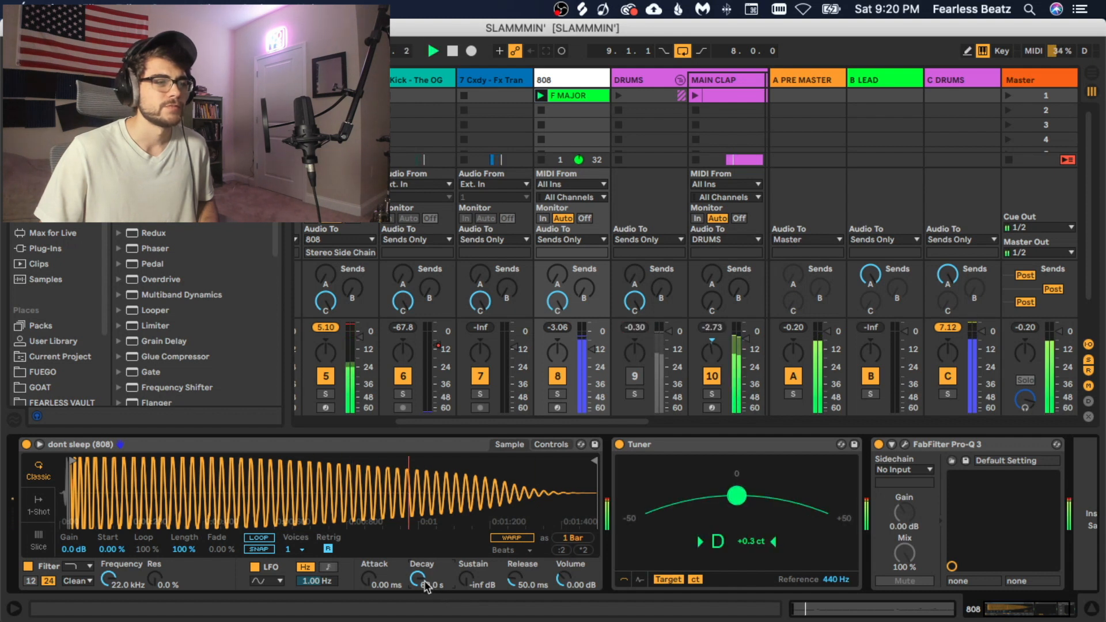
key(space)
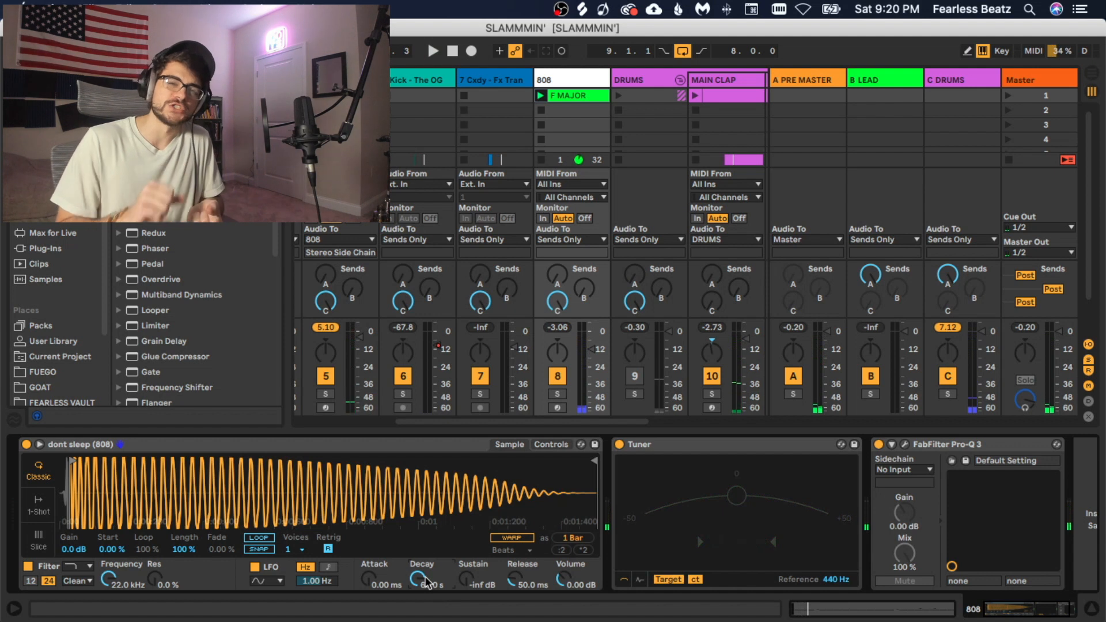
Set the 808 sample's amplitude decay to 6.20 s
drag(426, 582, 426, 594)
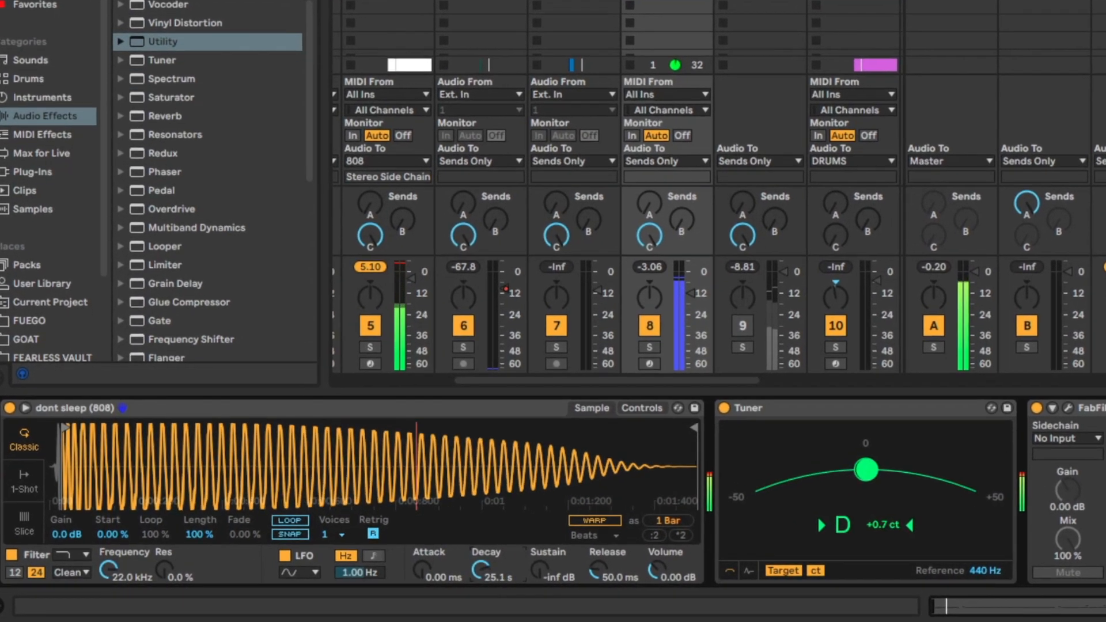
drag(481, 570, 481, 595)
drag(731, 535, 730, 544)
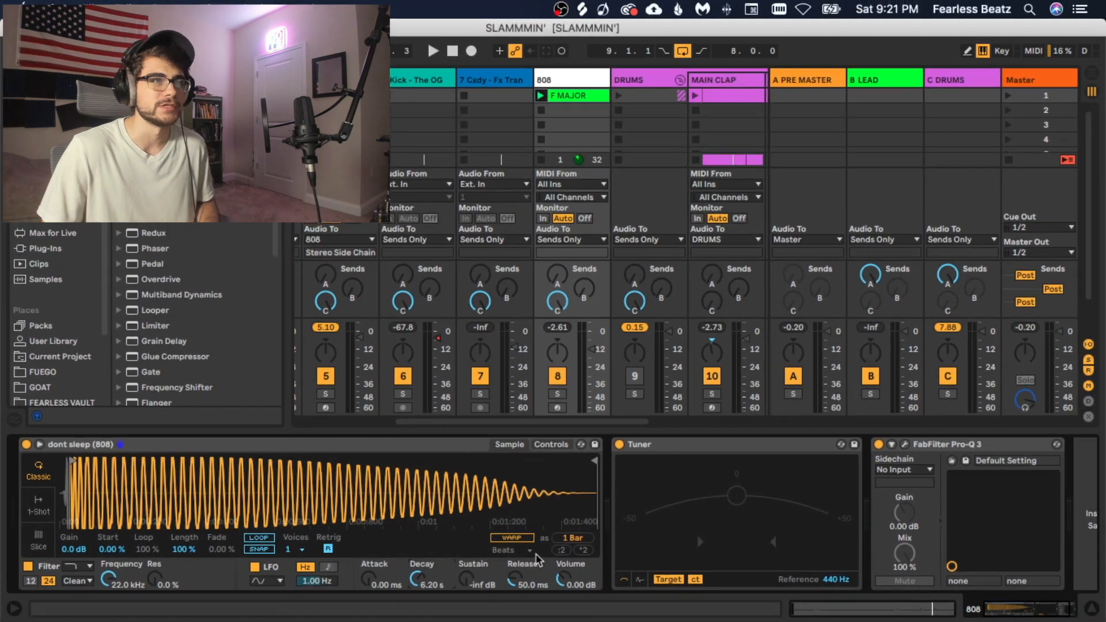
Show the 808 sampler's detailed envelope controls and set its glide mode to Glide
click(636, 411)
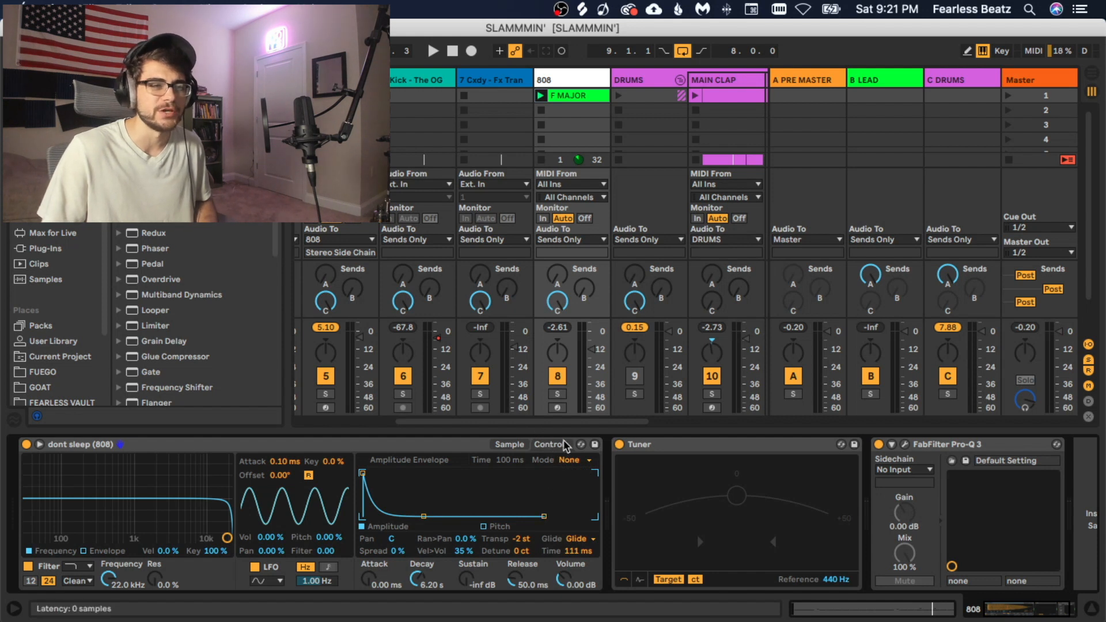
click(575, 540)
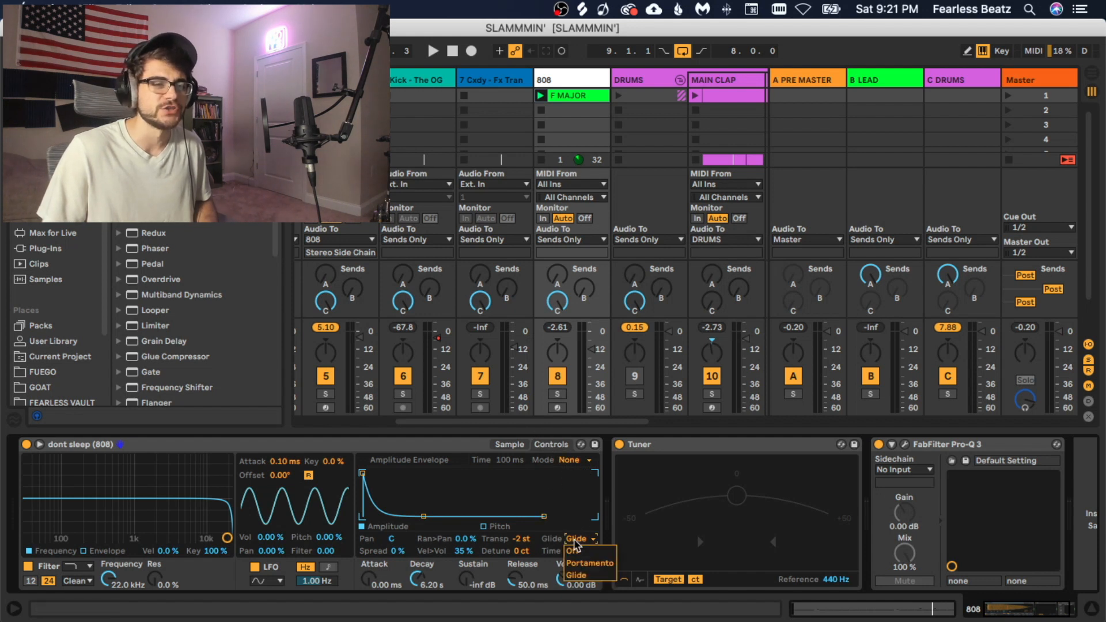
click(580, 575)
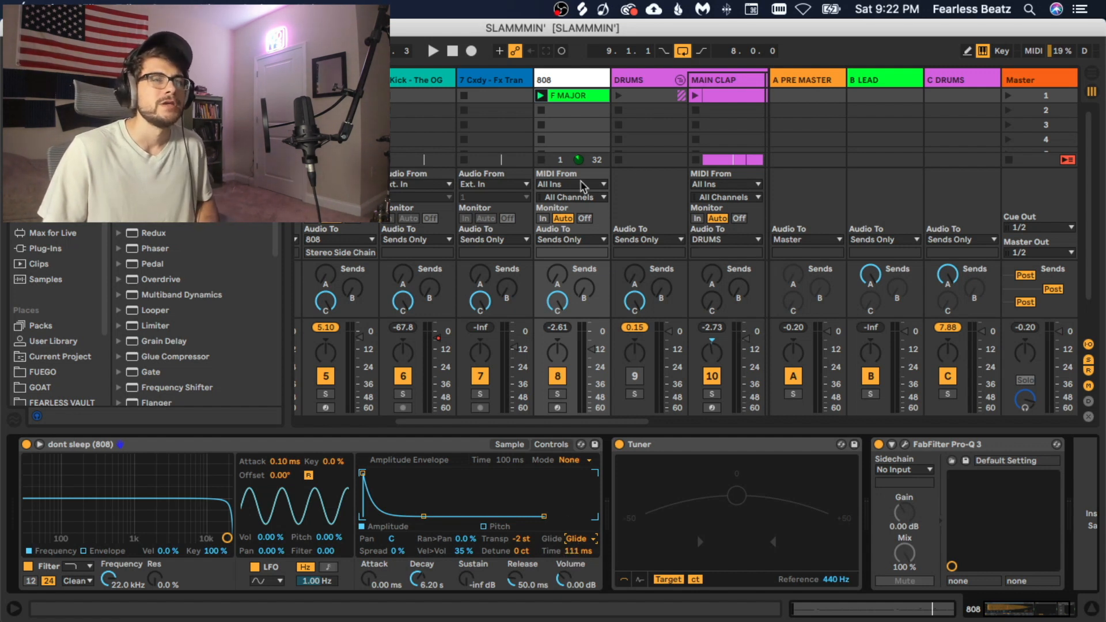
Open the 808 track's F MAJOR clip and play it to examine its bass and glide notes
double_click(576, 96)
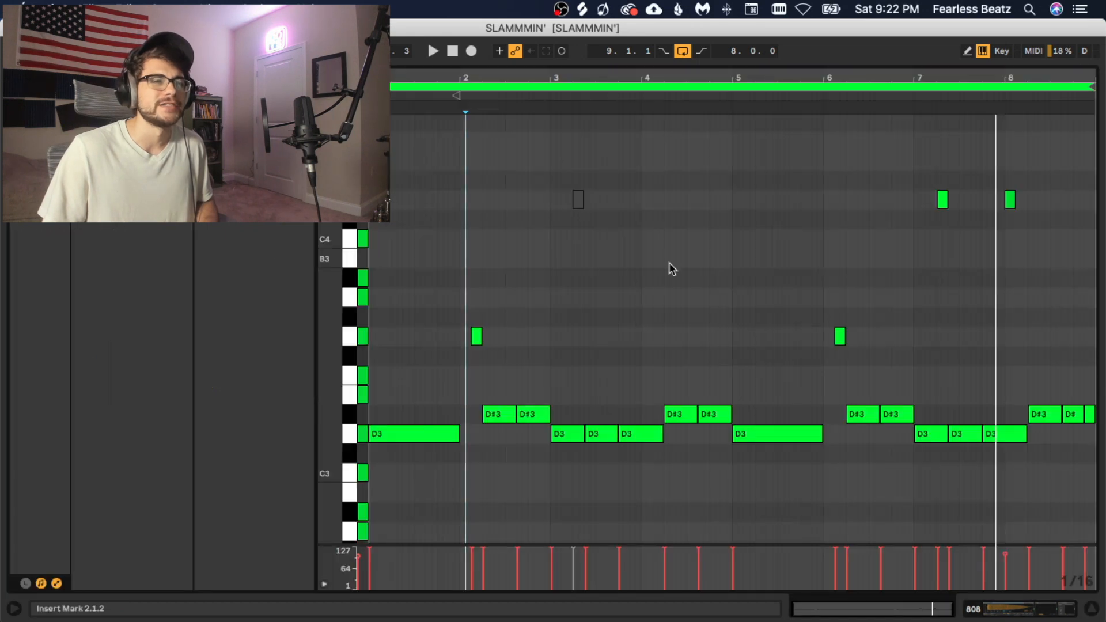
drag(1009, 78, 813, 293)
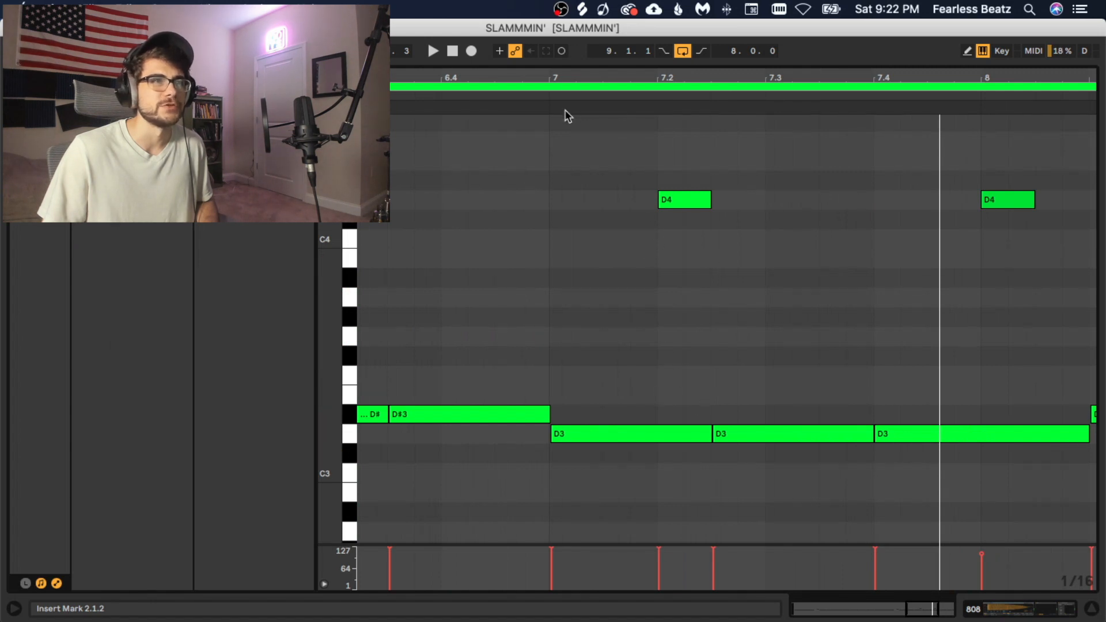
key(minus)
key(minus)
key(space)
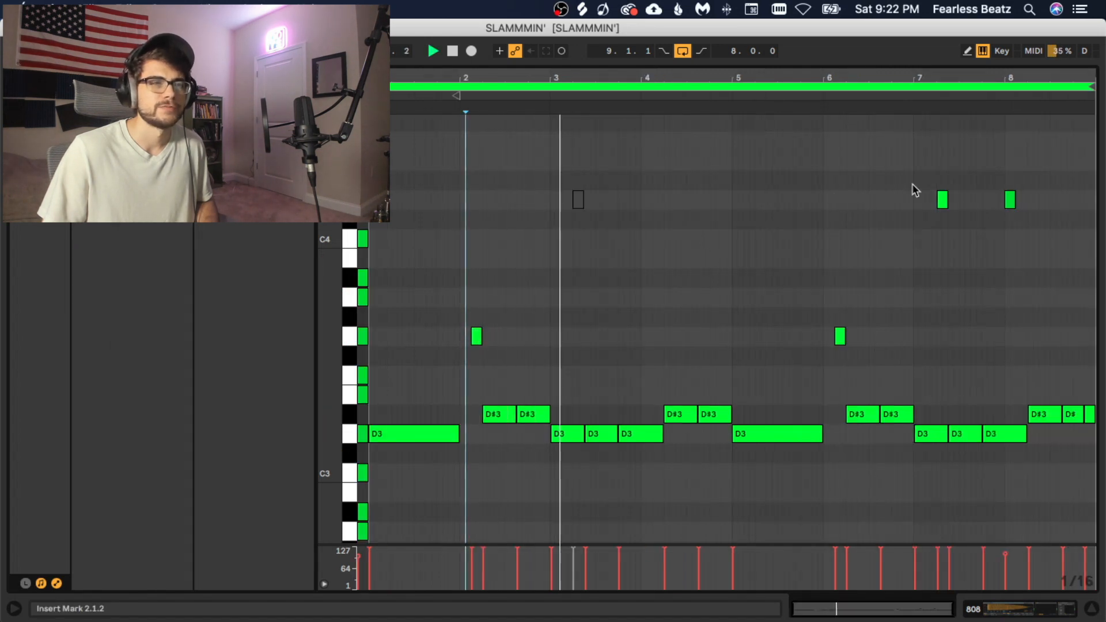
Align the short G3 note in bar 2 with the start of the D#3 note at 2.2.1
drag(990, 77, 815, 243)
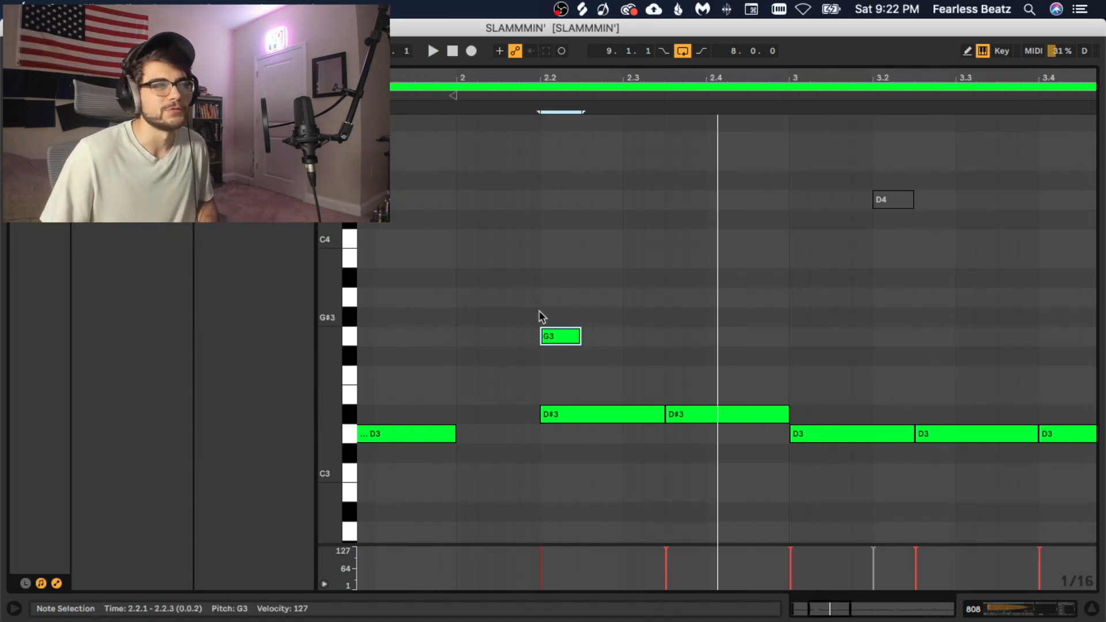
drag(539, 311, 593, 351)
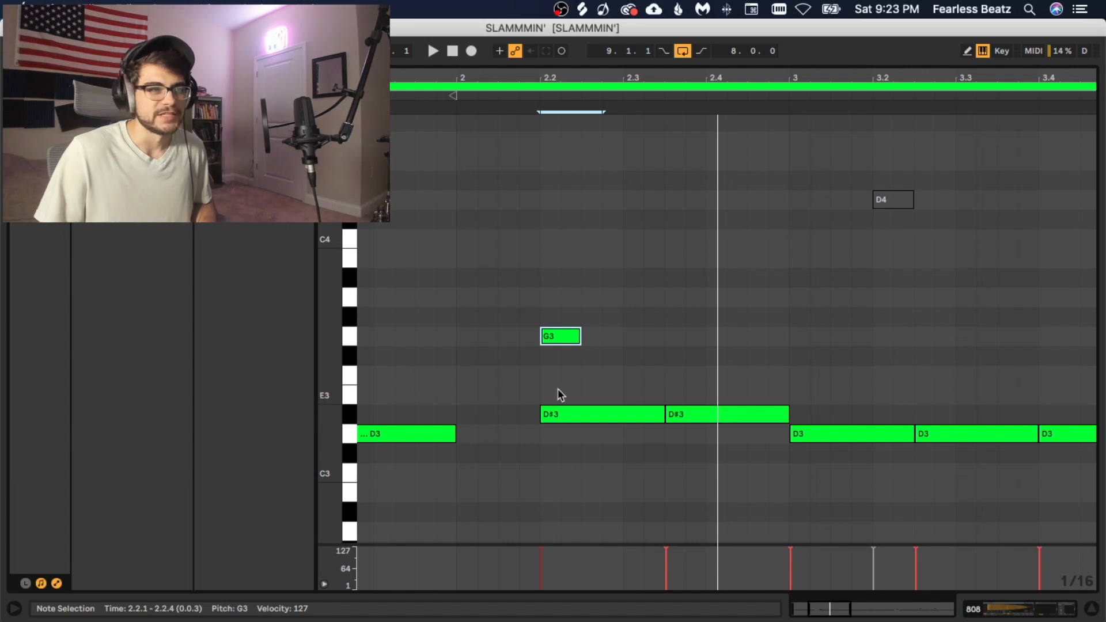
drag(547, 386, 621, 431)
click(621, 431)
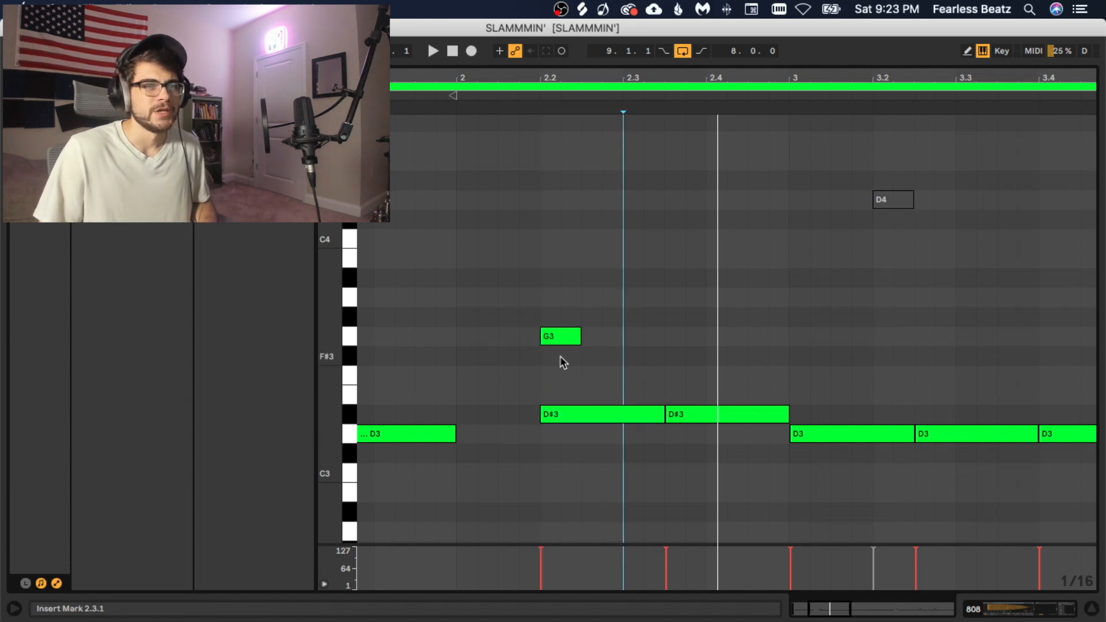
Trim the first D#3 note in bar 2 to start just after 2.2.2 and play the passage
drag(544, 417, 563, 414)
click(543, 412)
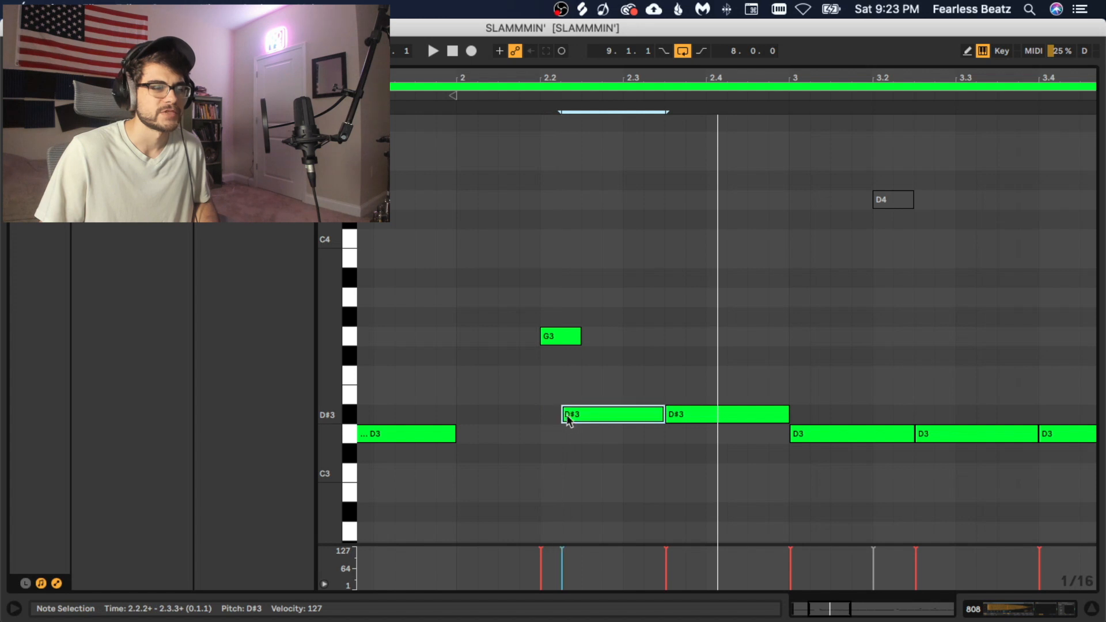
key(space)
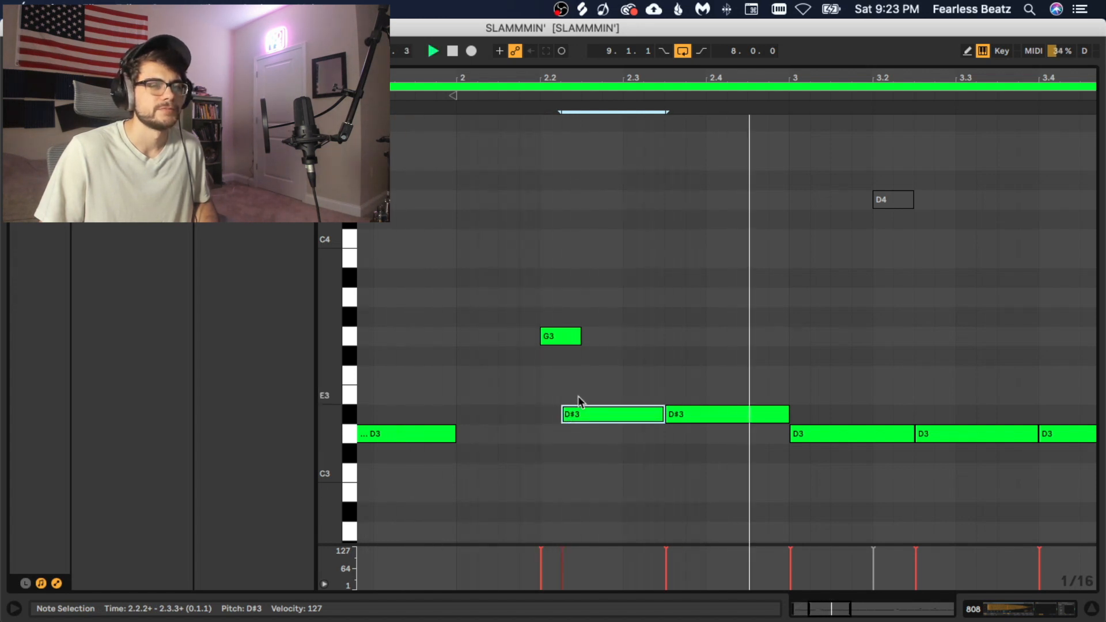
key(space)
Trim the first D#3 note to start at 2.2.3, extend the overlapping G3 note to 2.2.4, and play the passage
mouse_move(563, 414)
mouse_down()
mouse_move(603, 414)
mouse_move(583, 415)
mouse_up()
drag(580, 336, 601, 337)
drag(541, 355, 581, 363)
key(space)
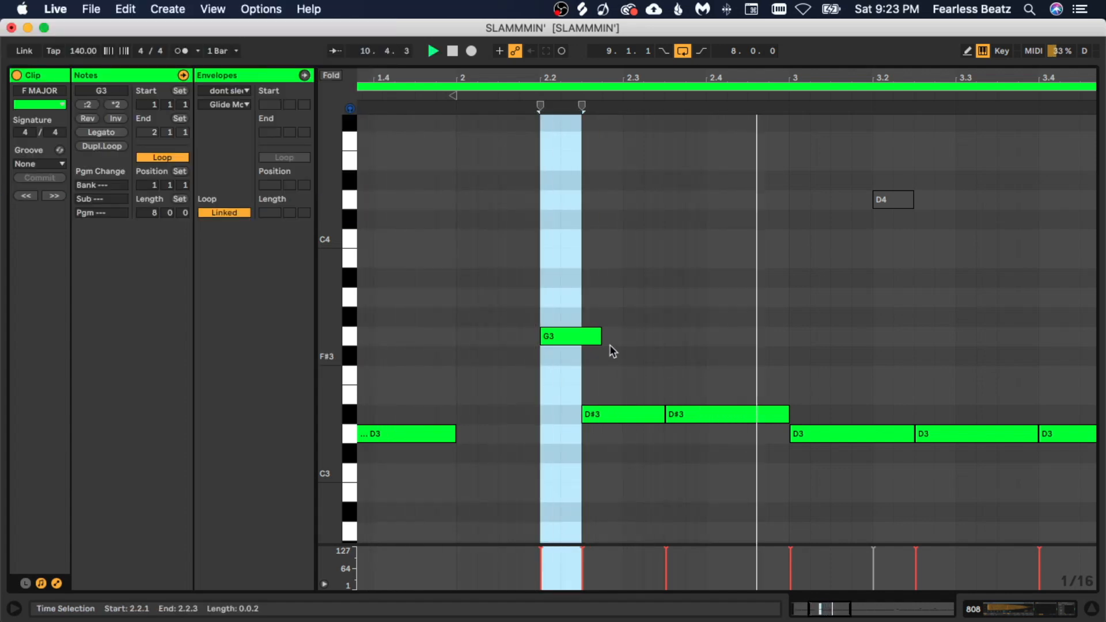
click(573, 372)
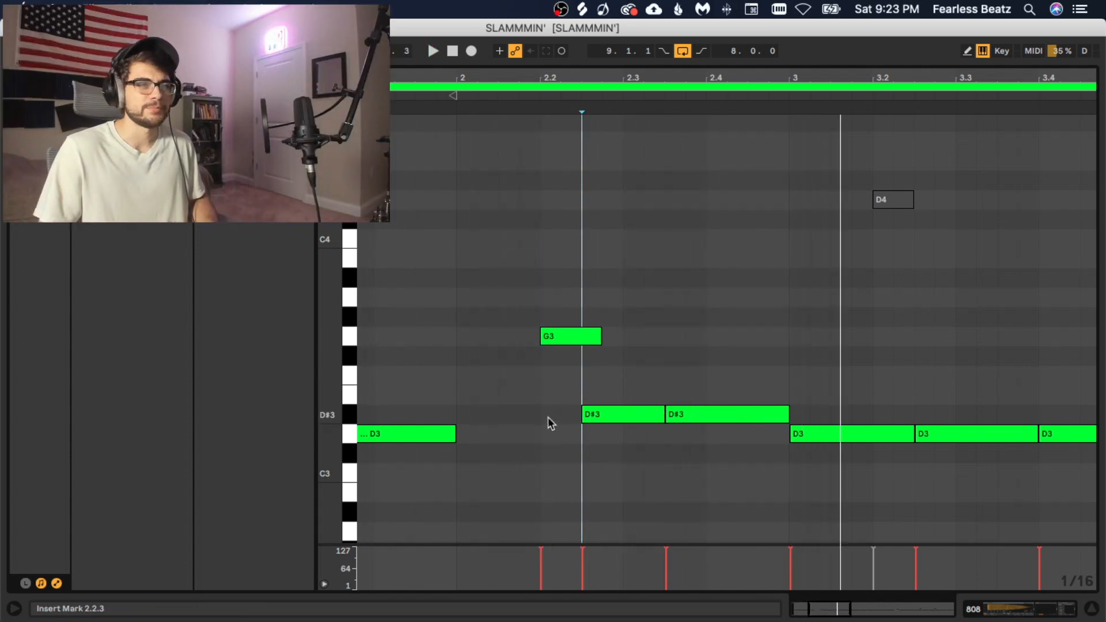
Make the first D#3 note span 2.2.1 to 2.3.3 and shift the G3 note to start at 2.2.2
click(572, 337)
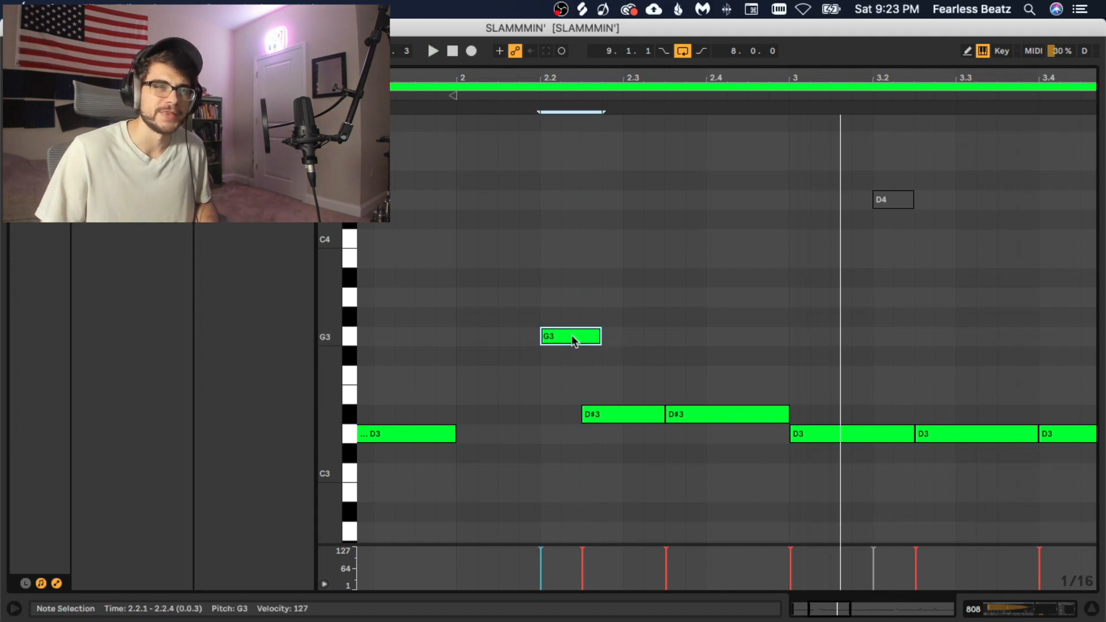
click(594, 414)
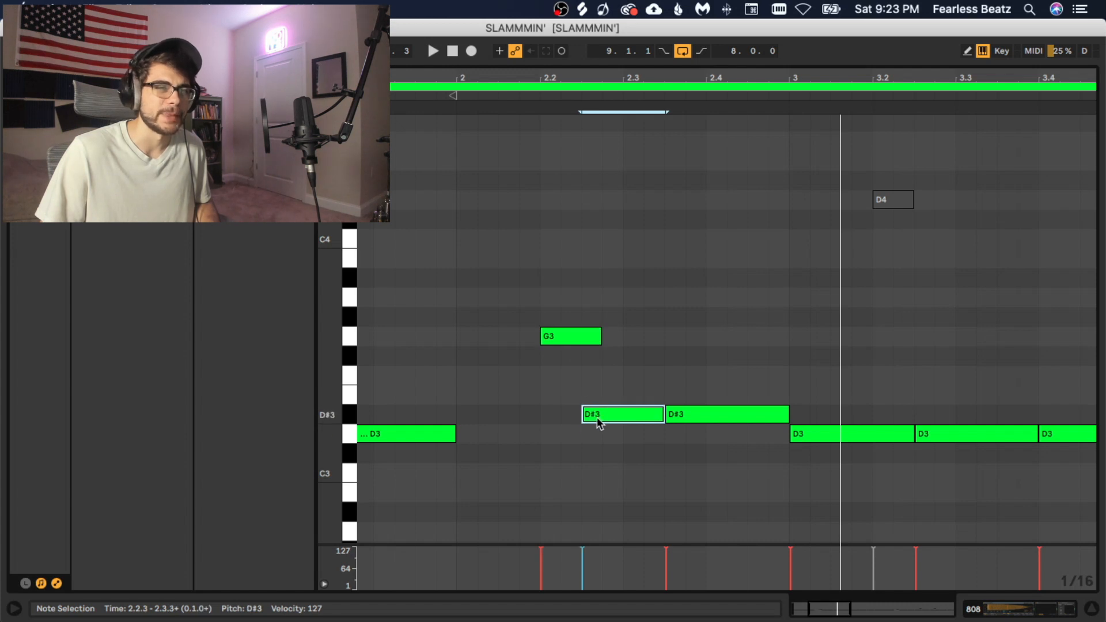
drag(598, 415, 556, 415)
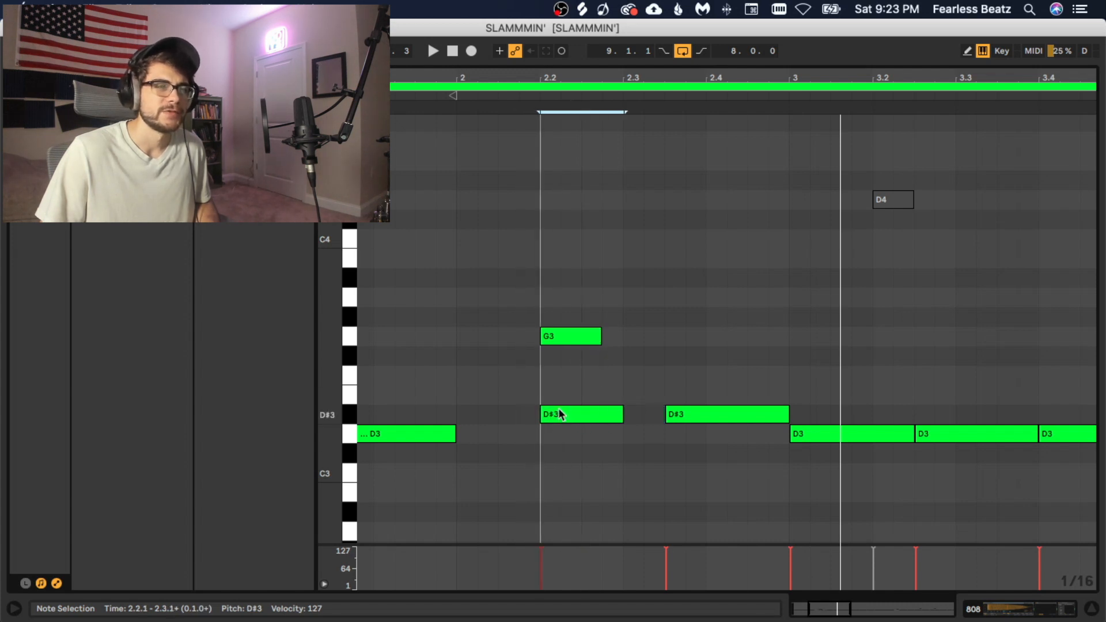
drag(568, 341, 586, 346)
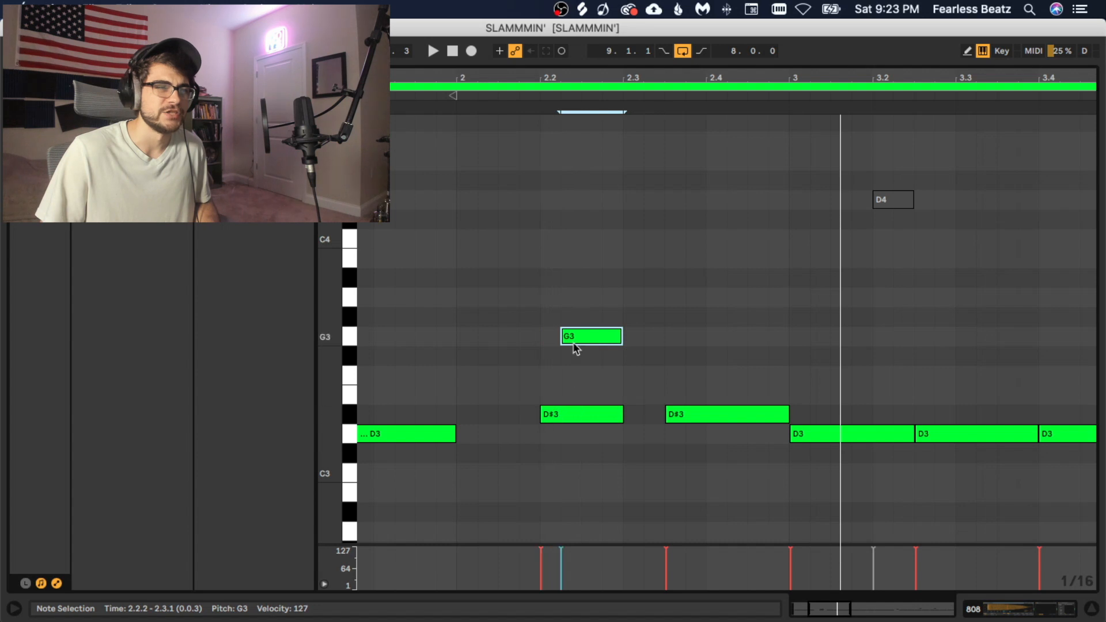
click(557, 413)
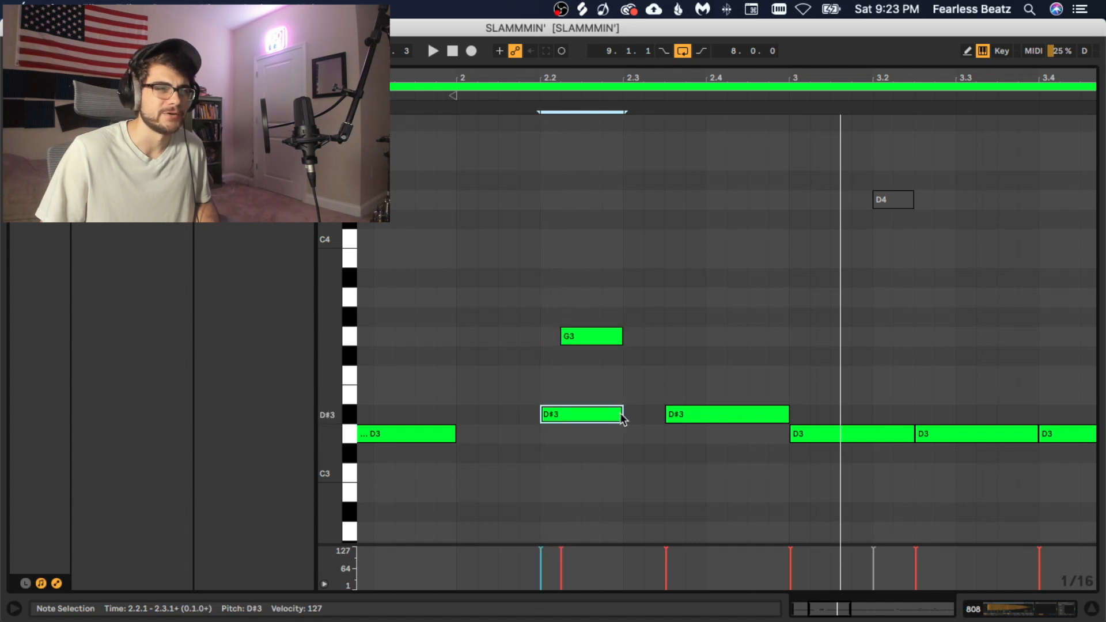
drag(619, 413, 663, 414)
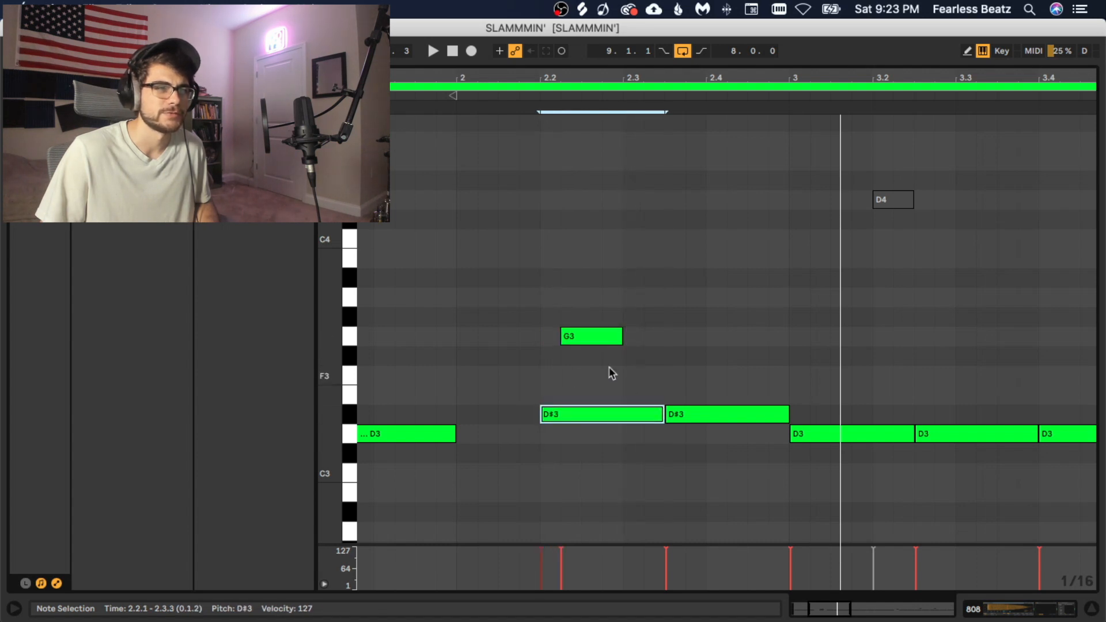
Play the loop while shortening the G3 glide note so that it ends at 2.2.4
key(space)
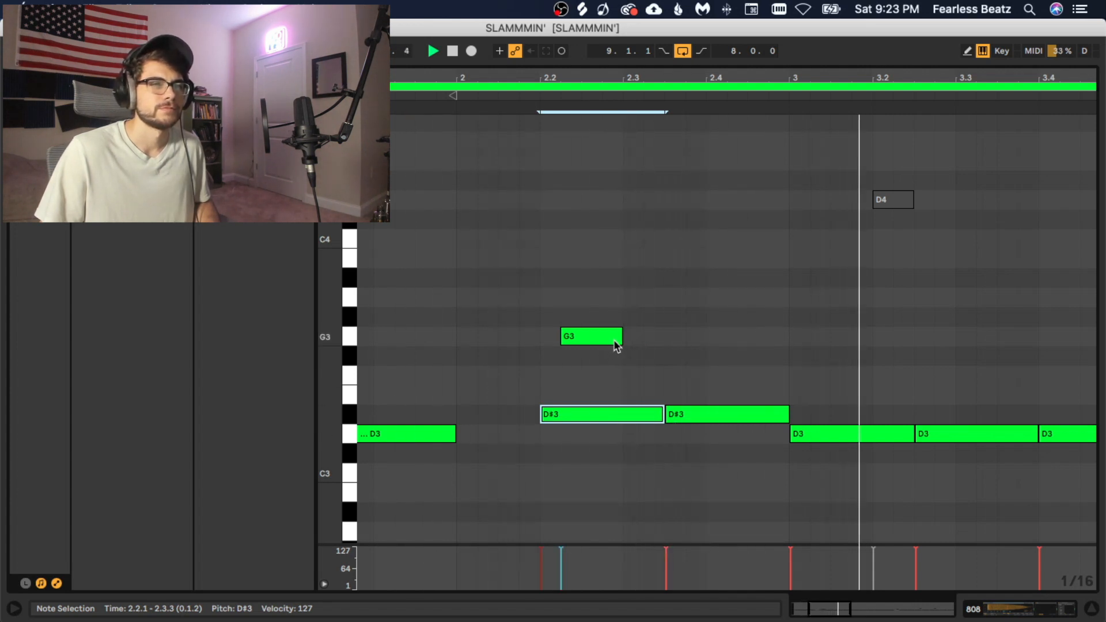
drag(621, 334, 582, 325)
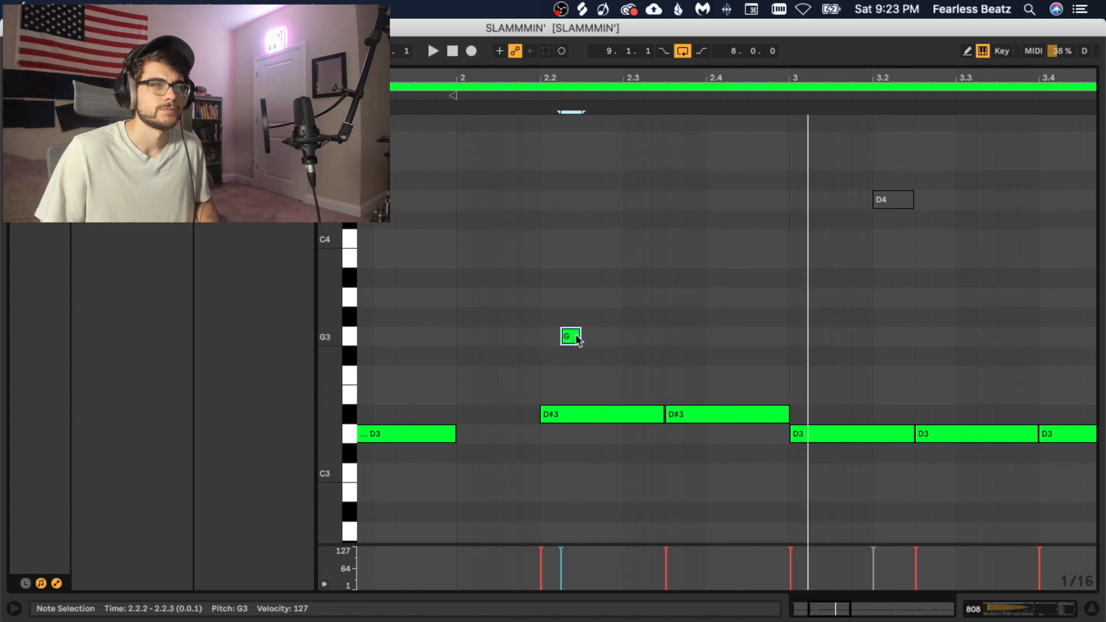
drag(579, 336, 601, 337)
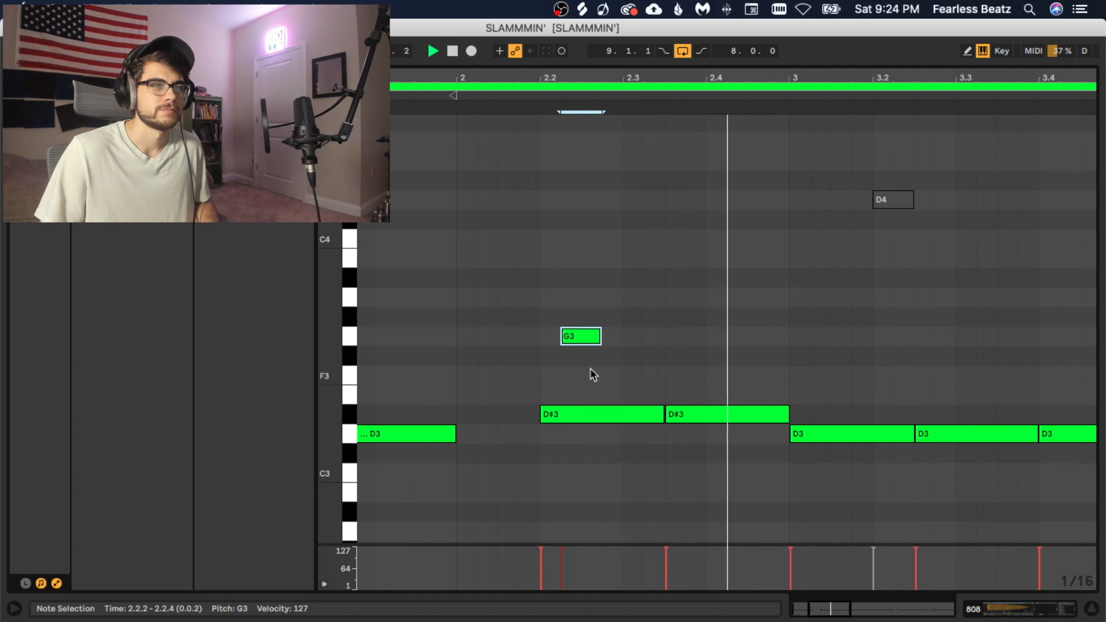
Delete the G3 note above the first D#3 in bar 2 and return to the 808 track's sample and devices
double_click(581, 339)
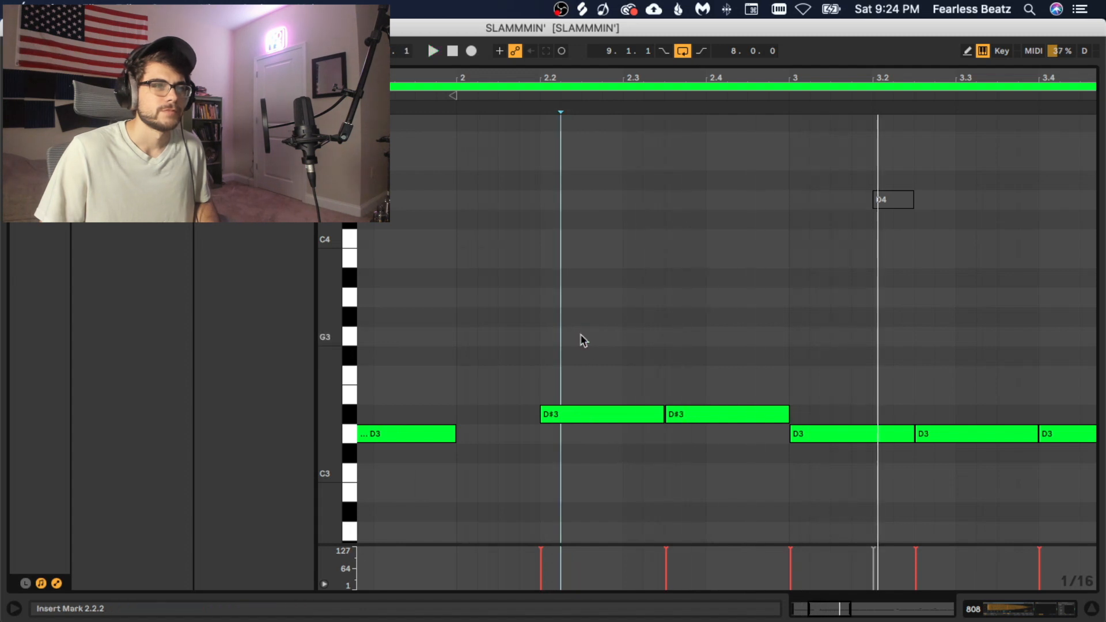
click(539, 352)
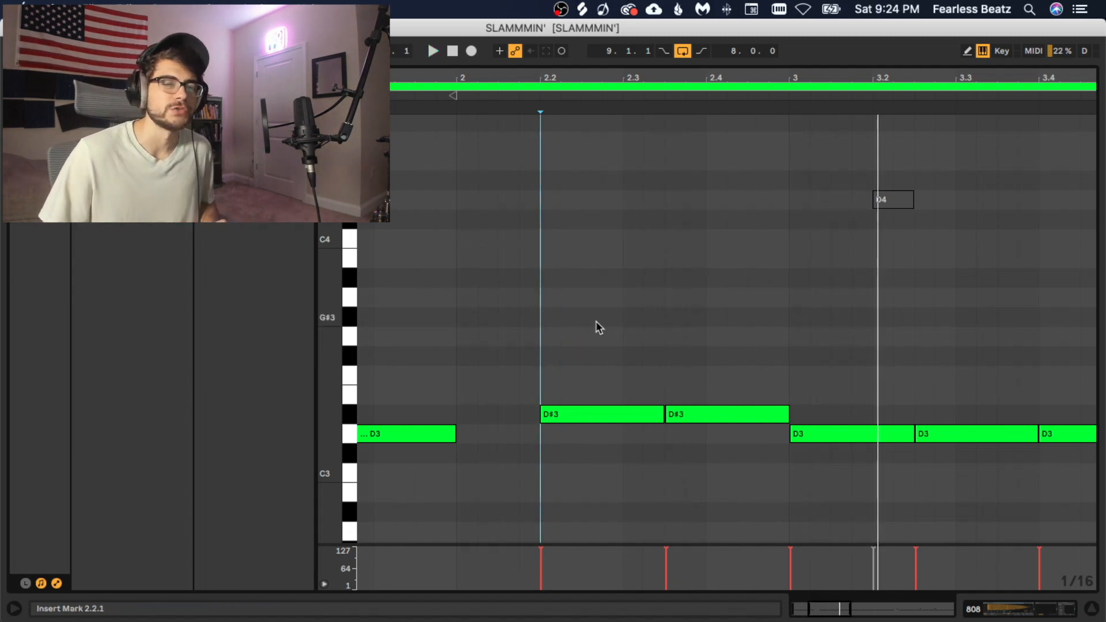
drag(619, 75, 618, 17)
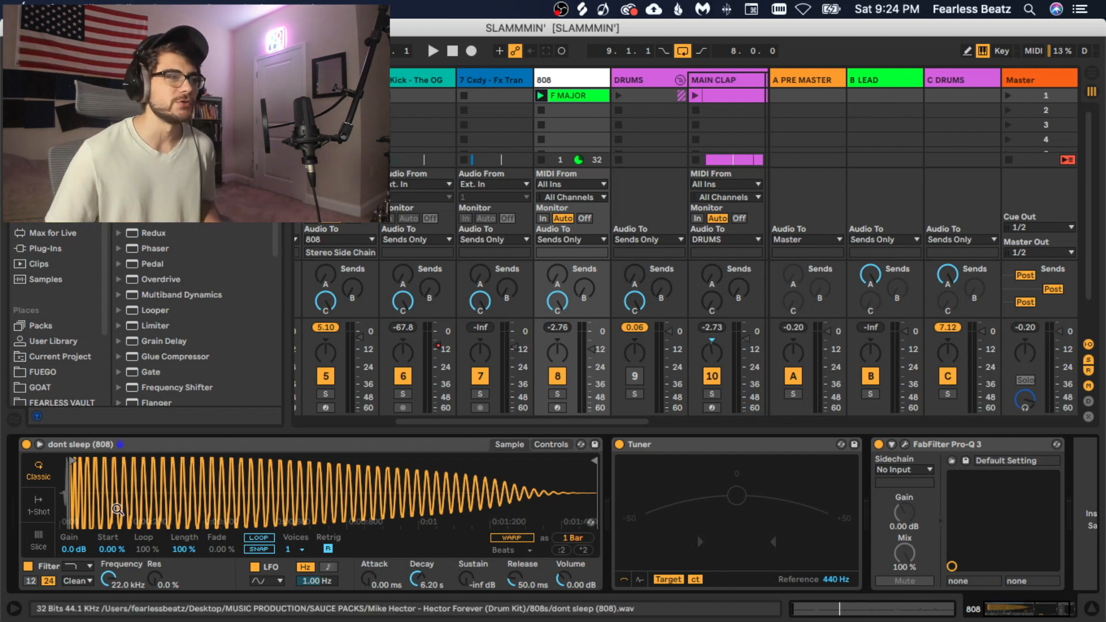
Switch the 808 sample to 1-Shot mode and deactivate all notes in the F MAJOR clip
click(36, 506)
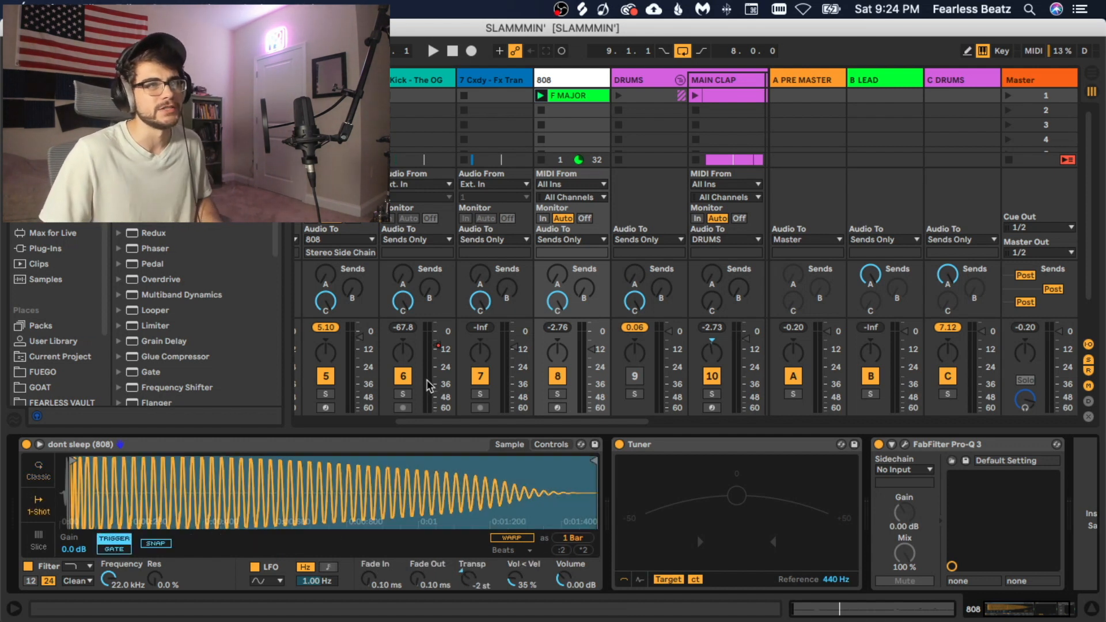
double_click(579, 96)
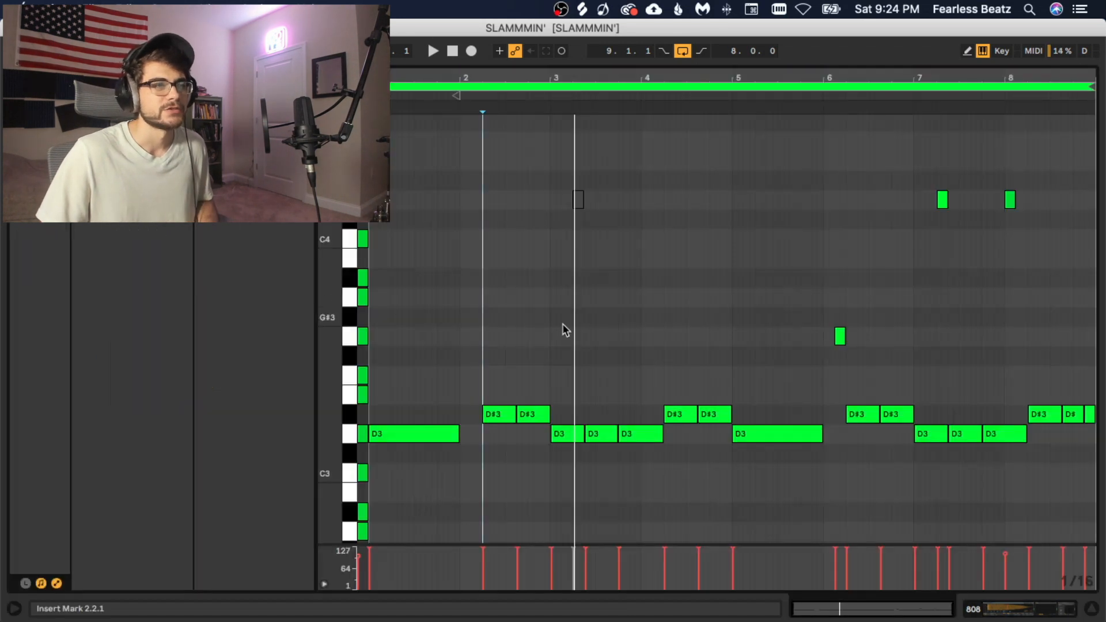
scroll(373, 277, down, 1)
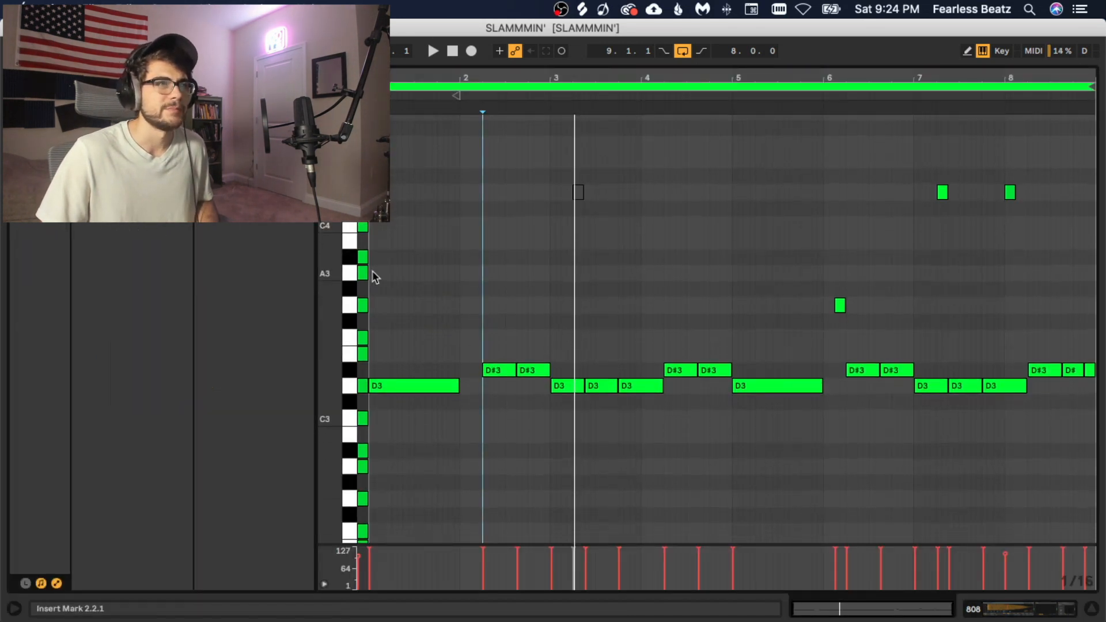
drag(407, 153, 759, 292)
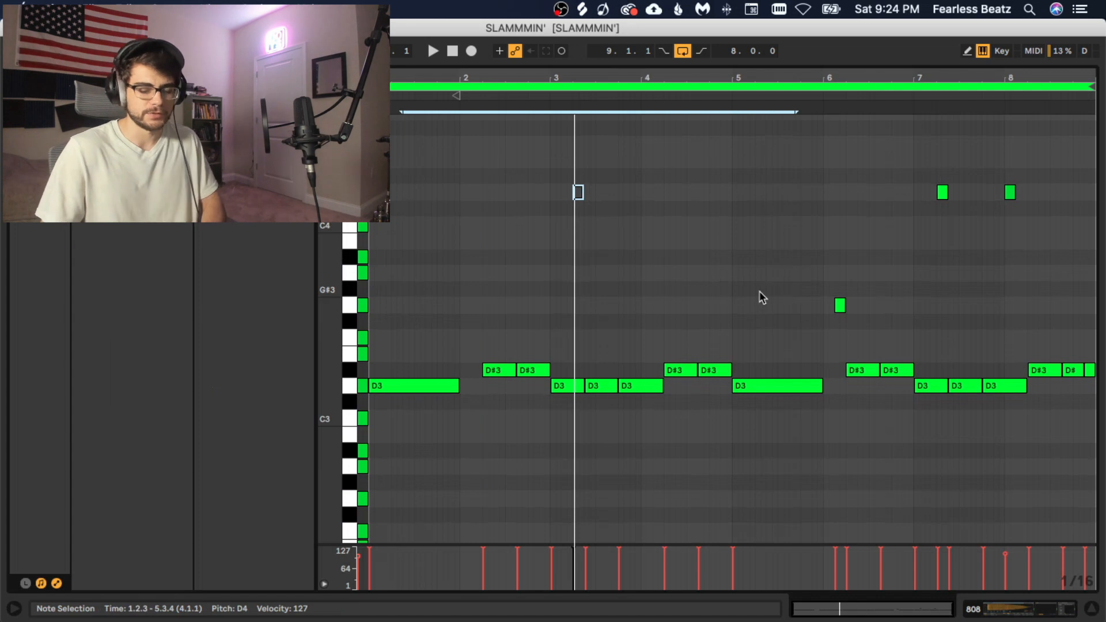
click(401, 160)
drag(398, 159, 770, 398)
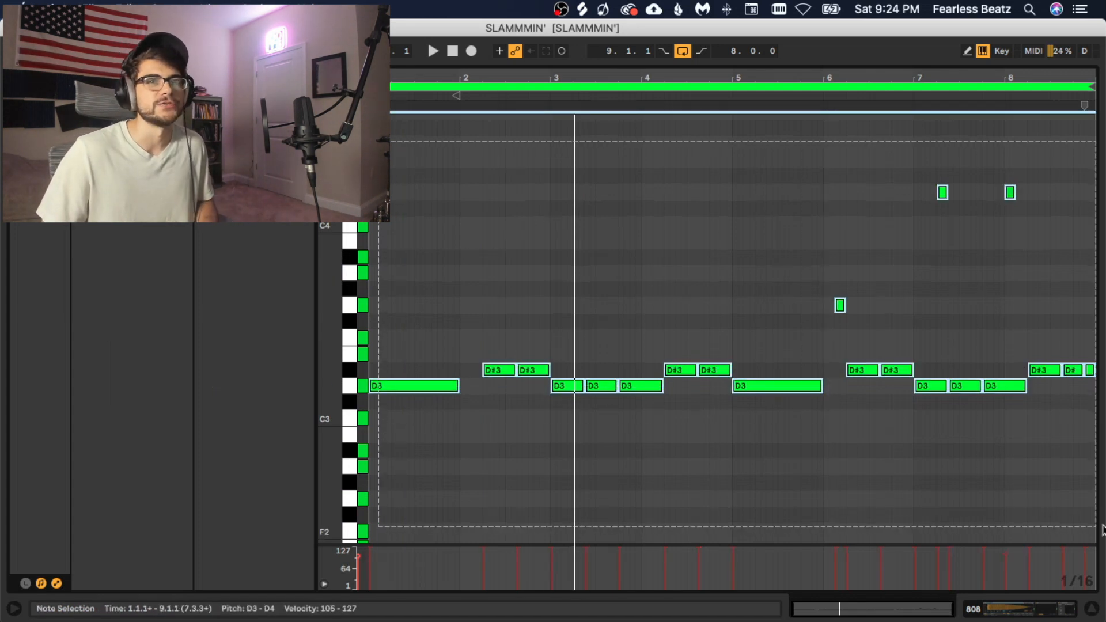
Replace the long D3 note at the start of bar 1 with a 1/16 D3 note at 1.1.1 and play it
click(377, 387)
double_click(376, 389)
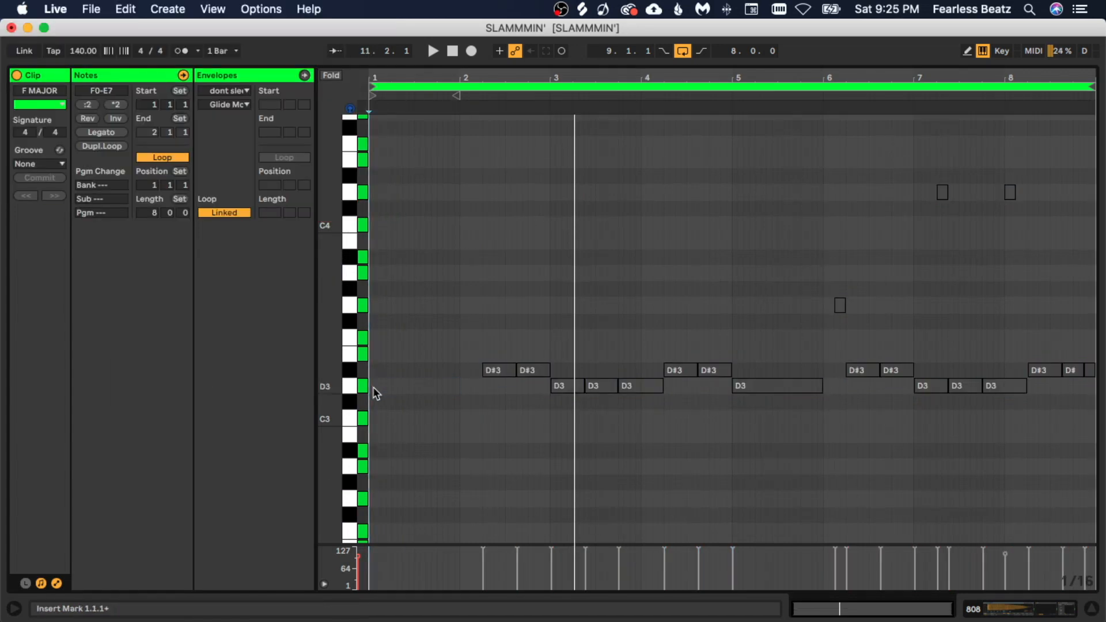
double_click(372, 387)
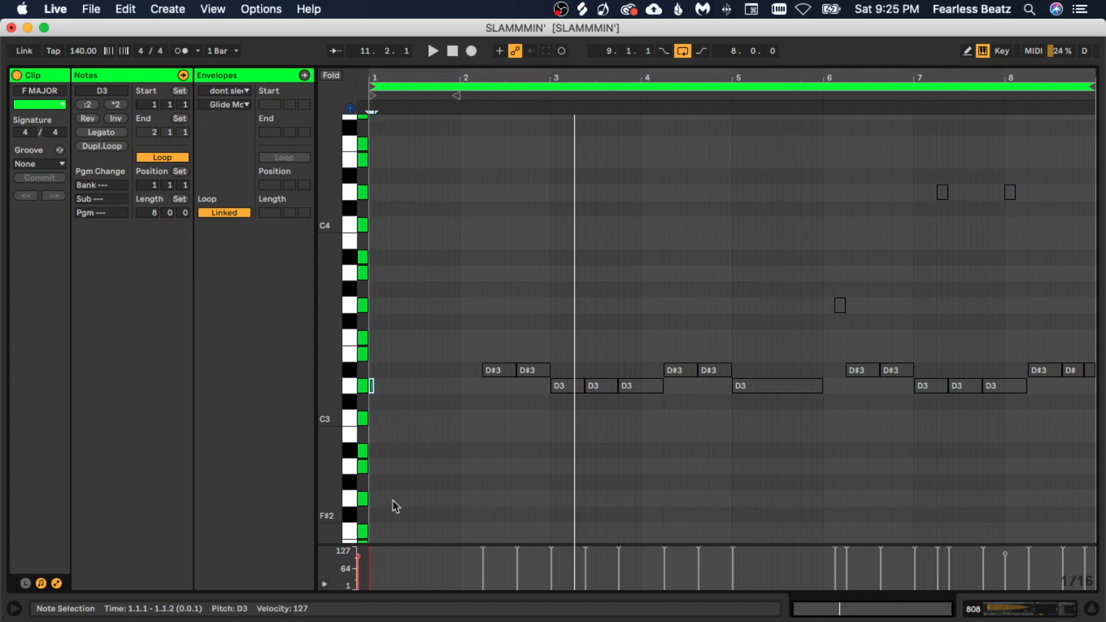
key(space)
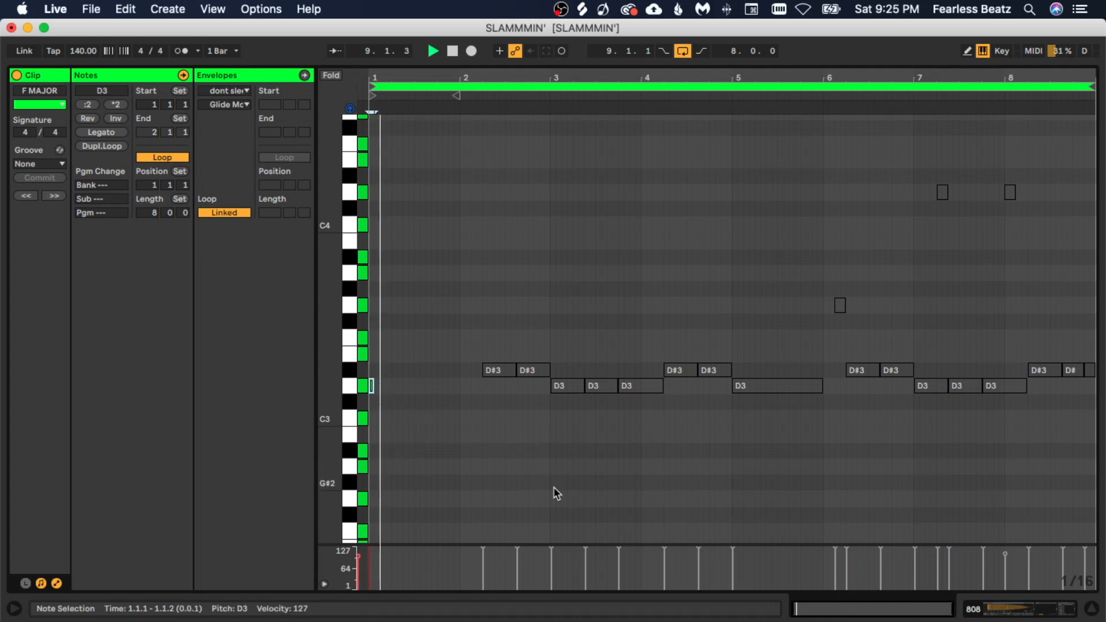
key(space)
Replace the two D#3 notes in bar 2 and the three D3 notes in bar 3 with active 1/16 notes, and play the clip
double_click(490, 374)
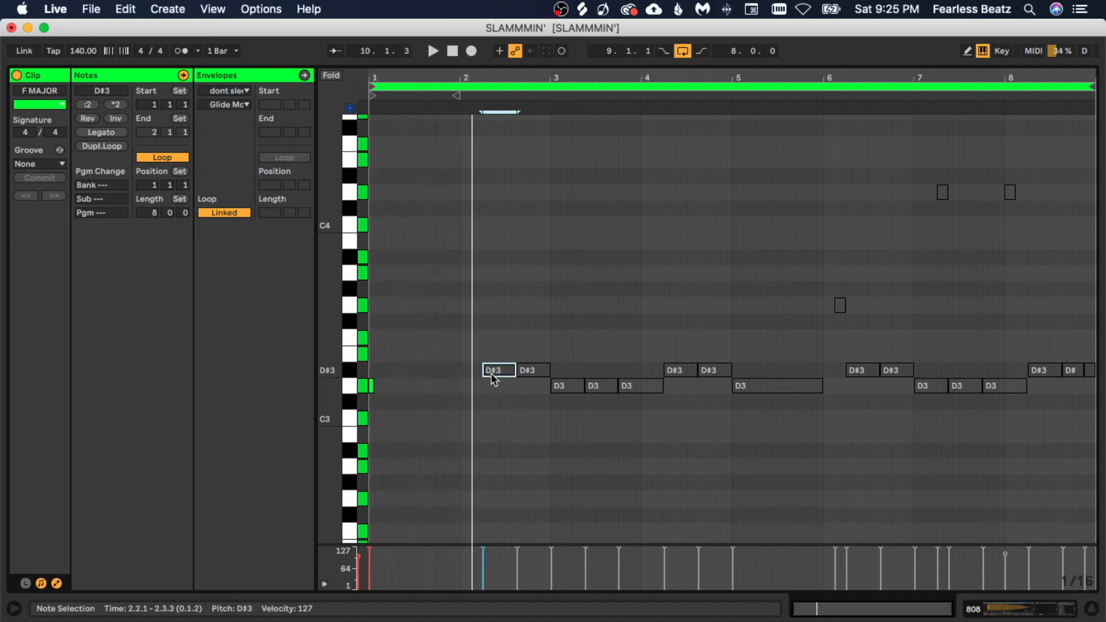
double_click(486, 373)
double_click(525, 373)
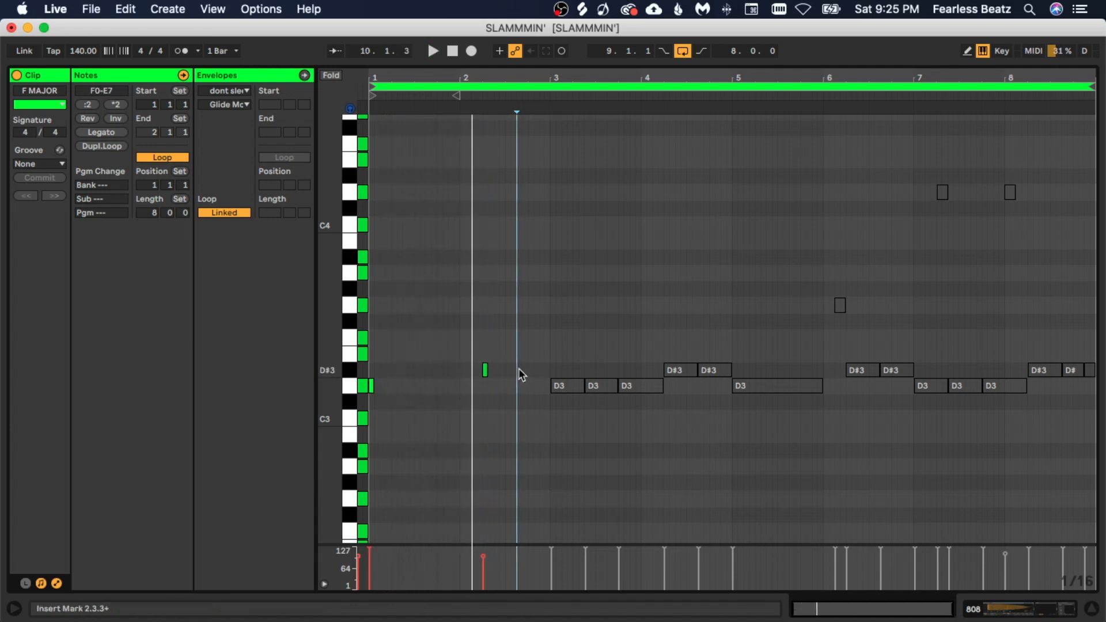
double_click(519, 371)
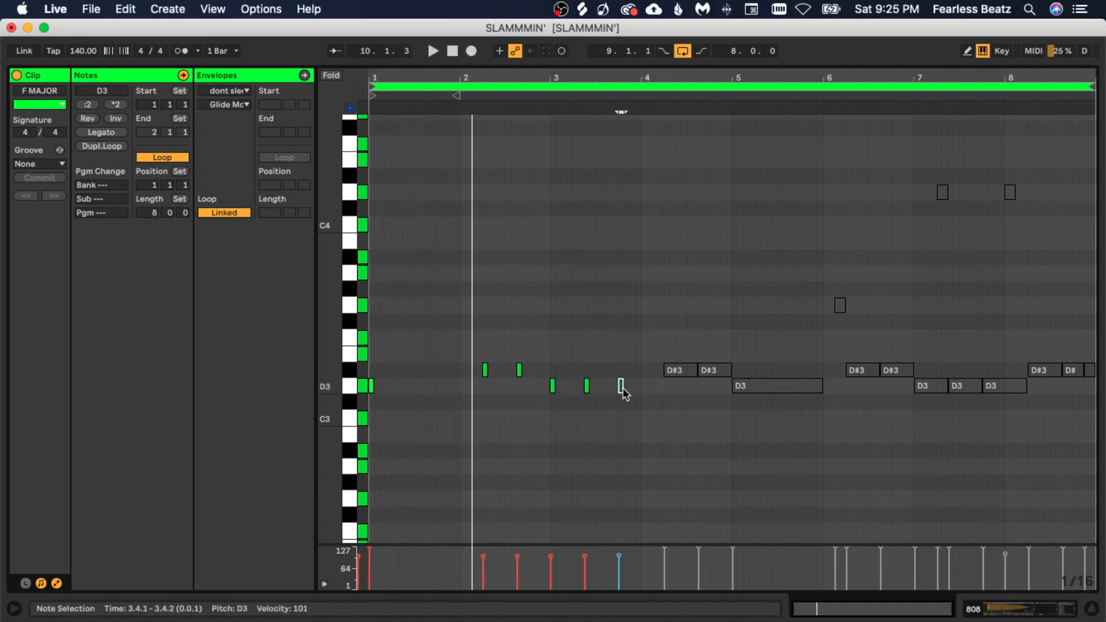
key(space)
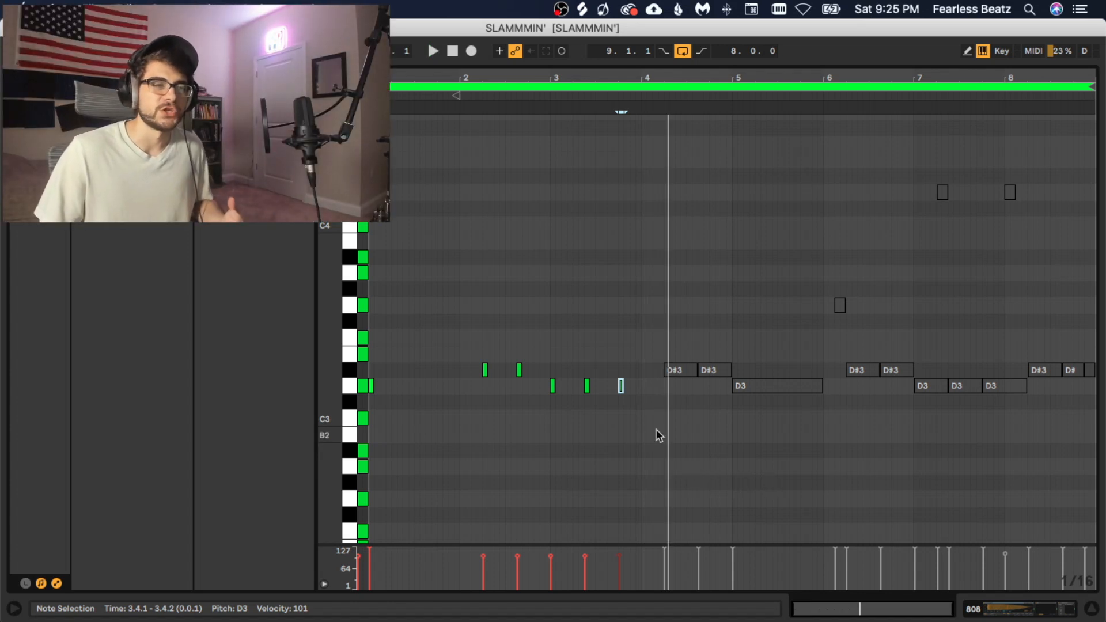
Play the loop with a longer Fade Out on the one-shot 808 sample, and set Fade Out to 0.00 ms
click(1019, 610)
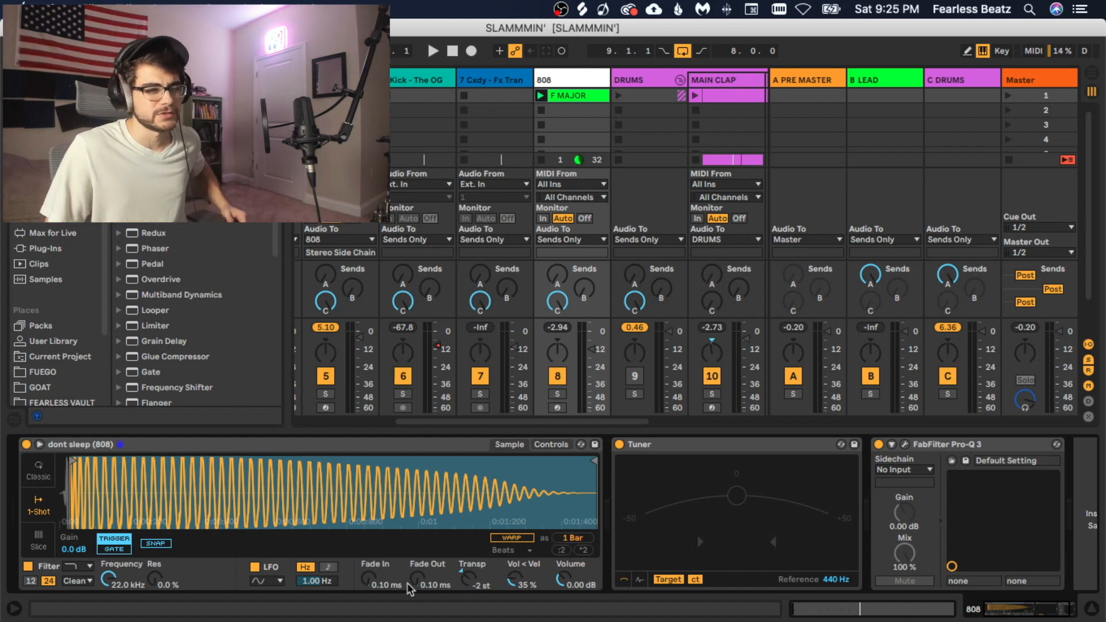
key(space)
key(space)
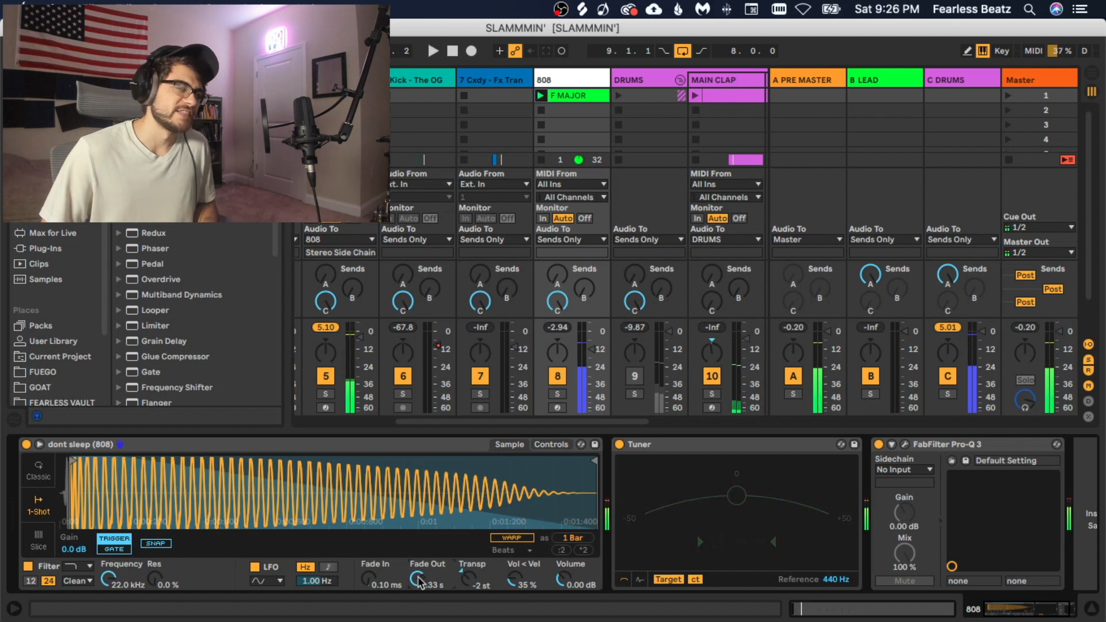
drag(417, 579, 417, 620)
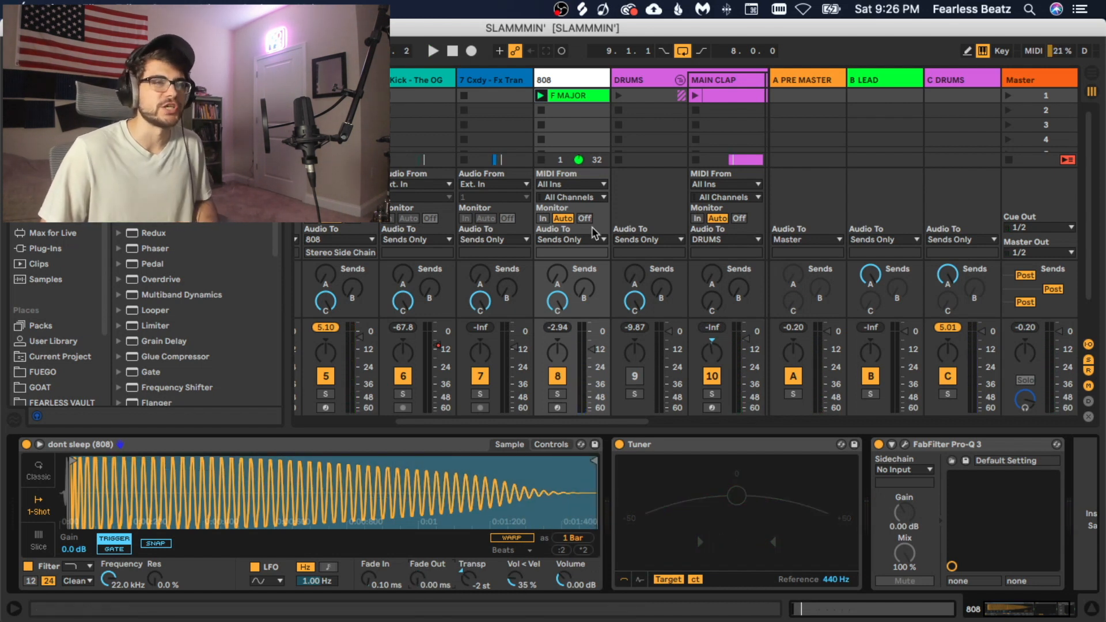
Apply Legato to the short notes in bars 1 to 3 and set the 808 sample to Classic mode
double_click(594, 103)
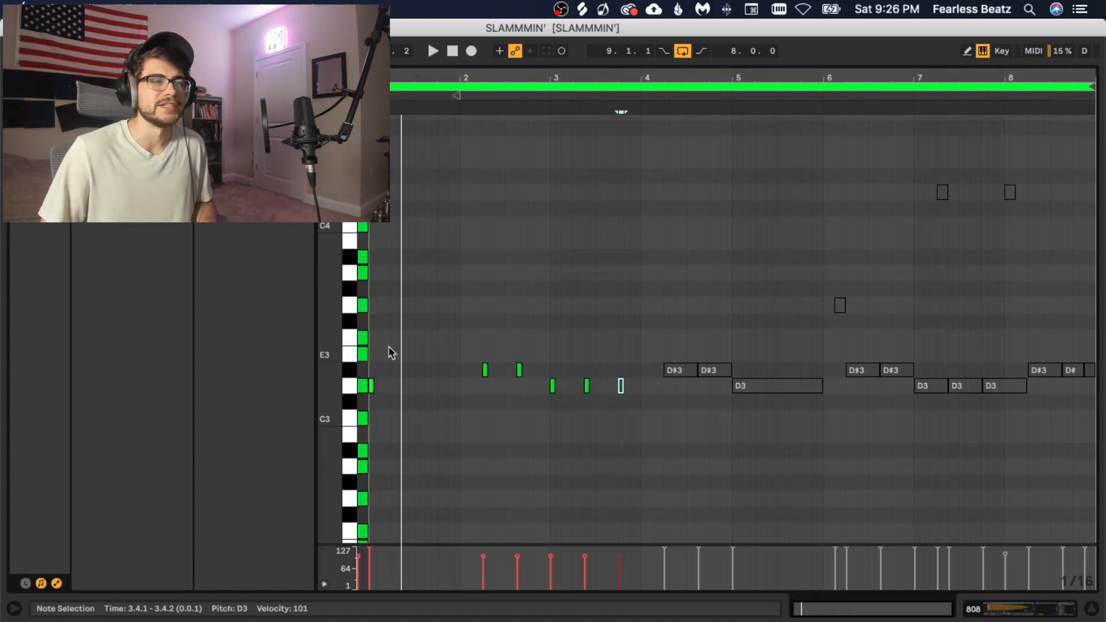
drag(373, 331, 659, 475)
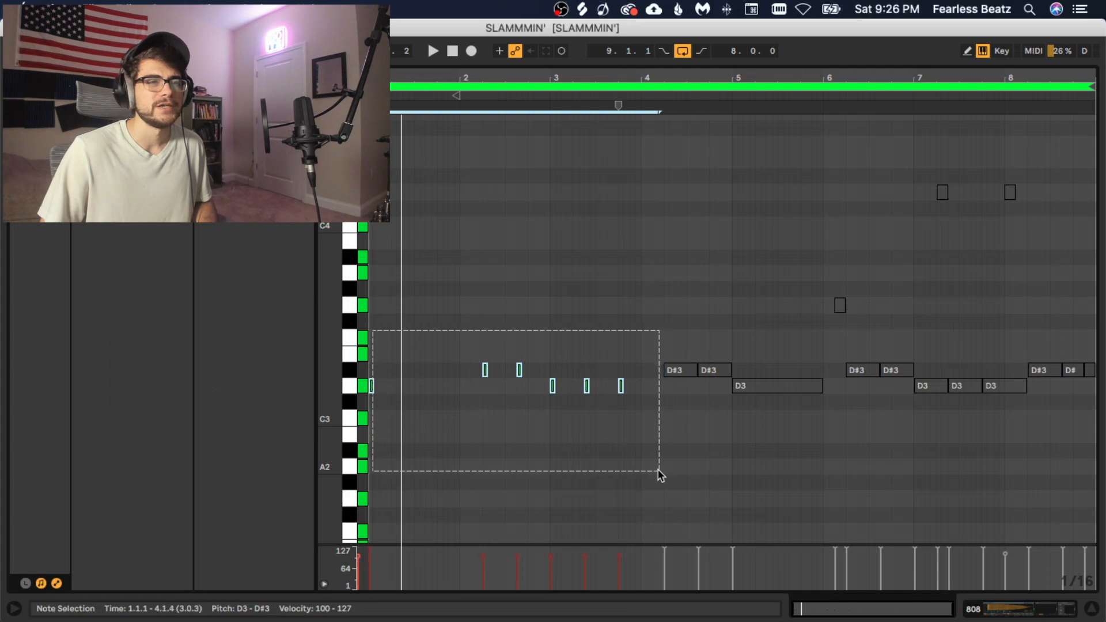
click(99, 132)
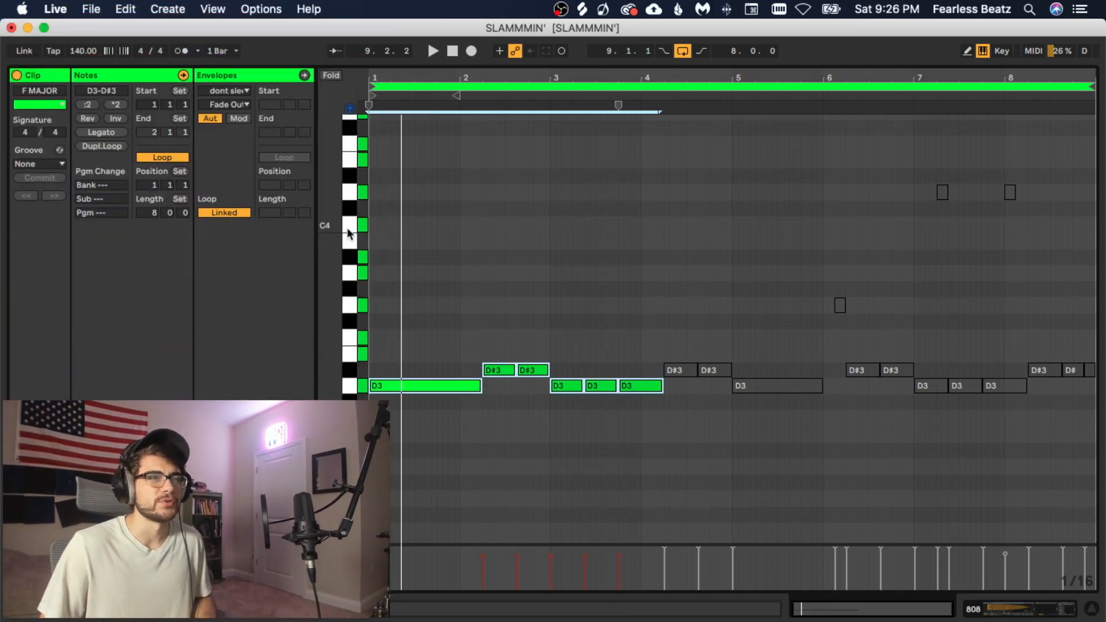
click(999, 611)
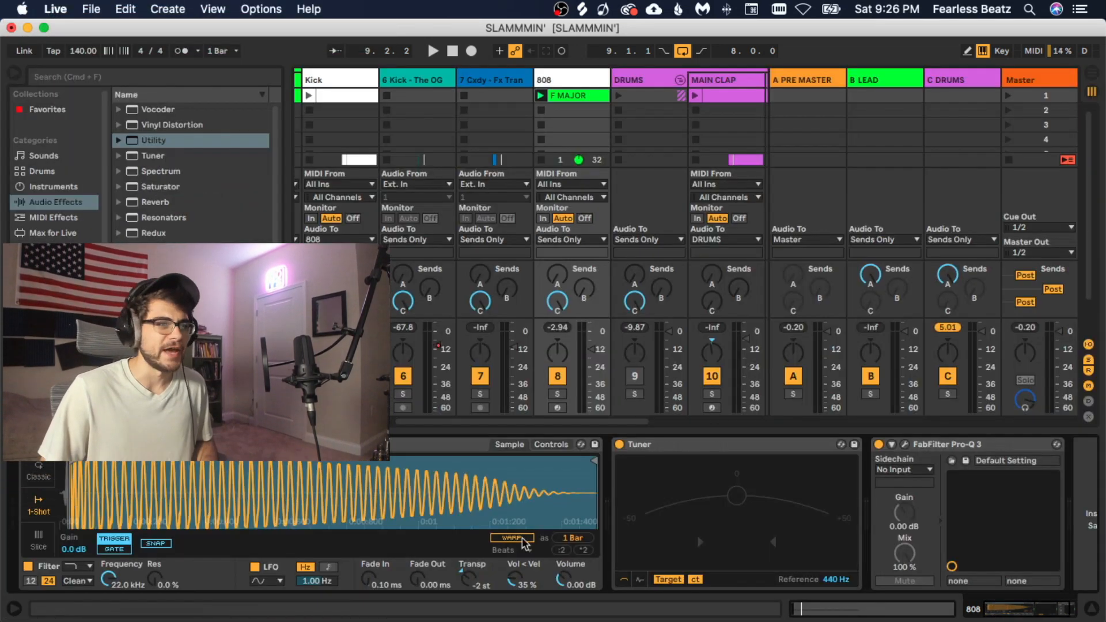
click(38, 470)
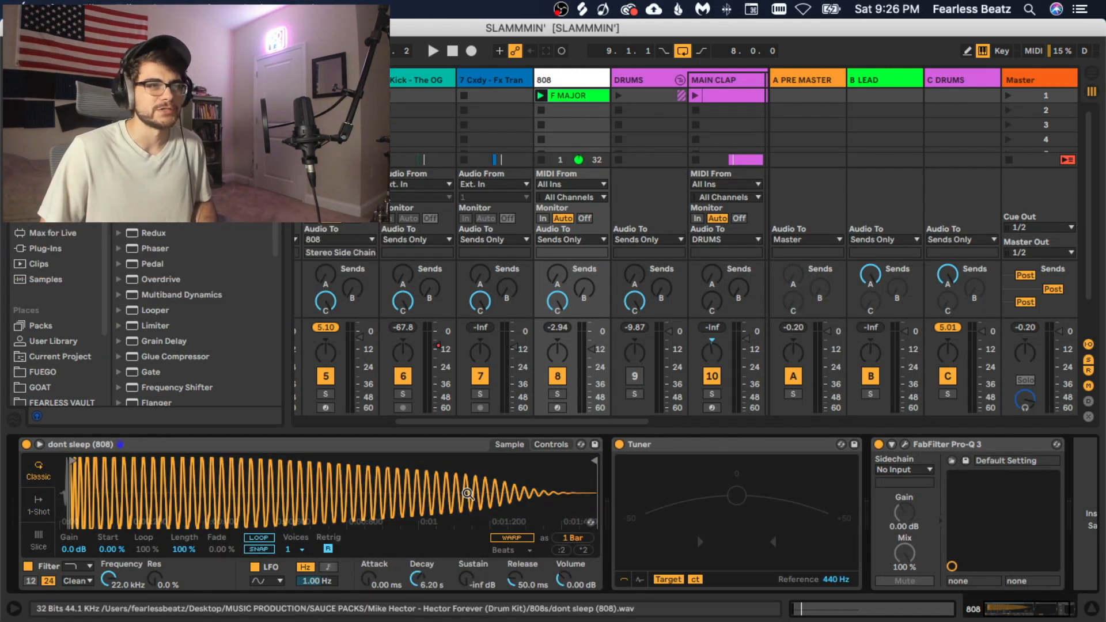
Show the F MAJOR clip's envelopes and choose the Mixer's Track Panning envelope
key(shift+Tab)
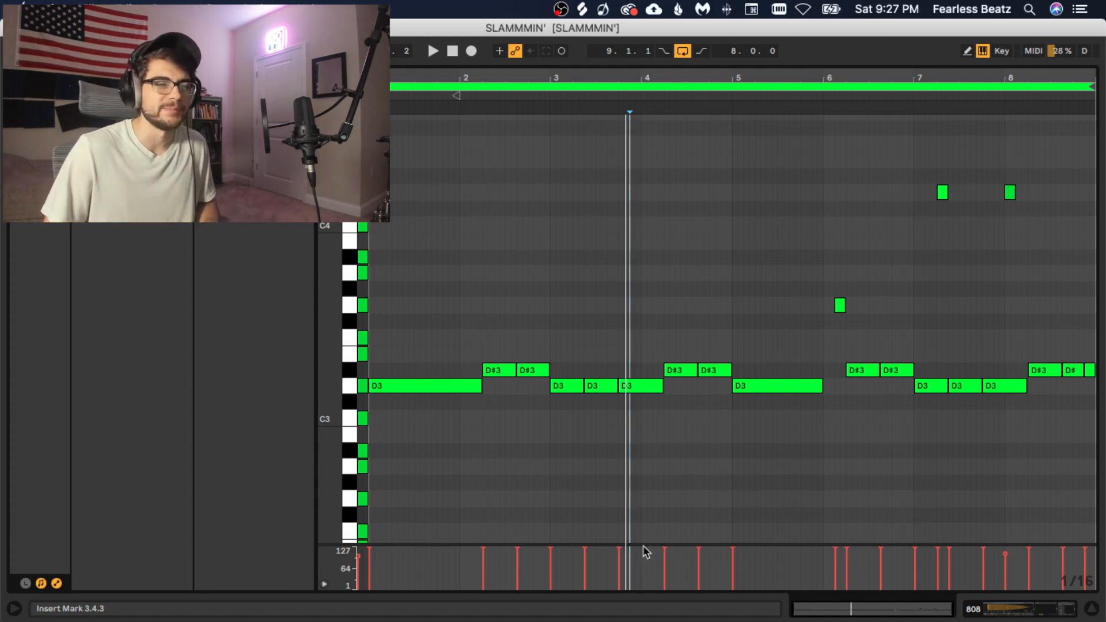
click(57, 584)
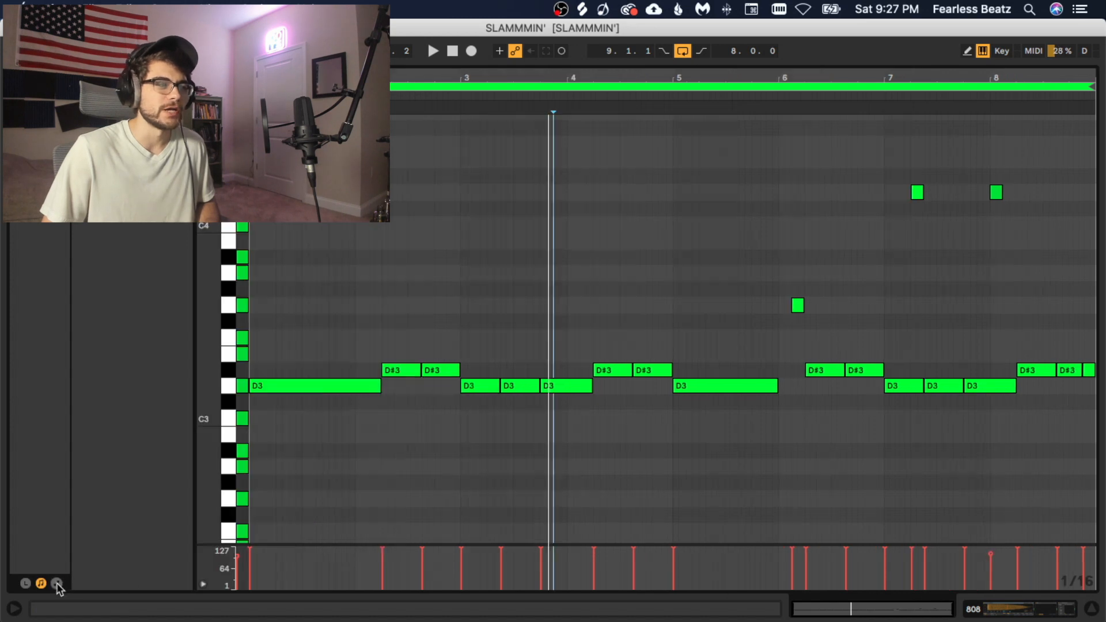
click(57, 584)
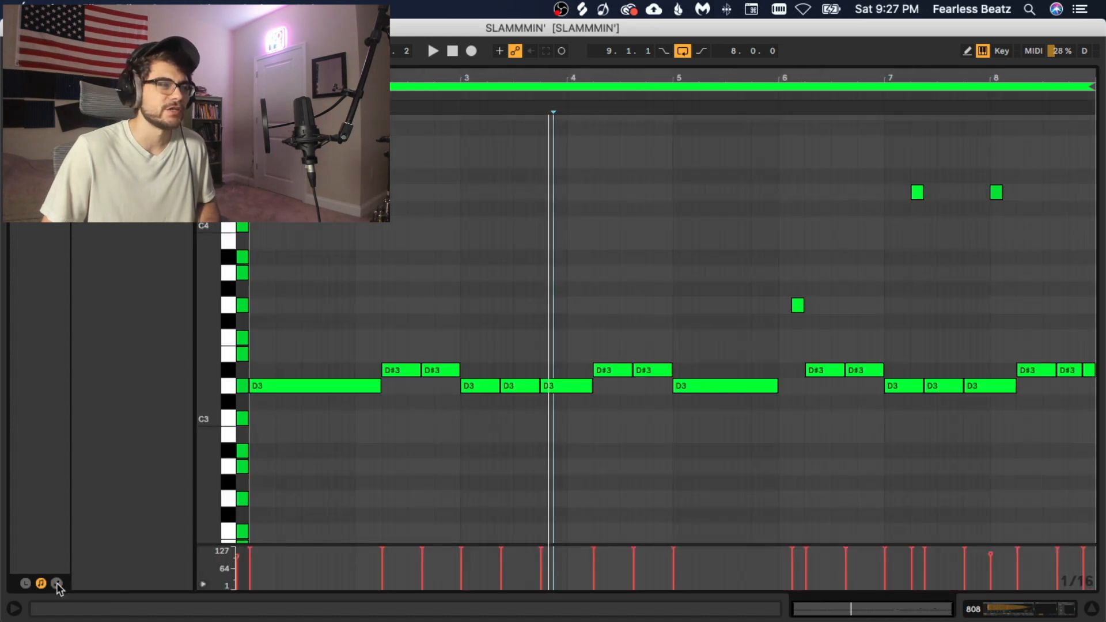
click(57, 585)
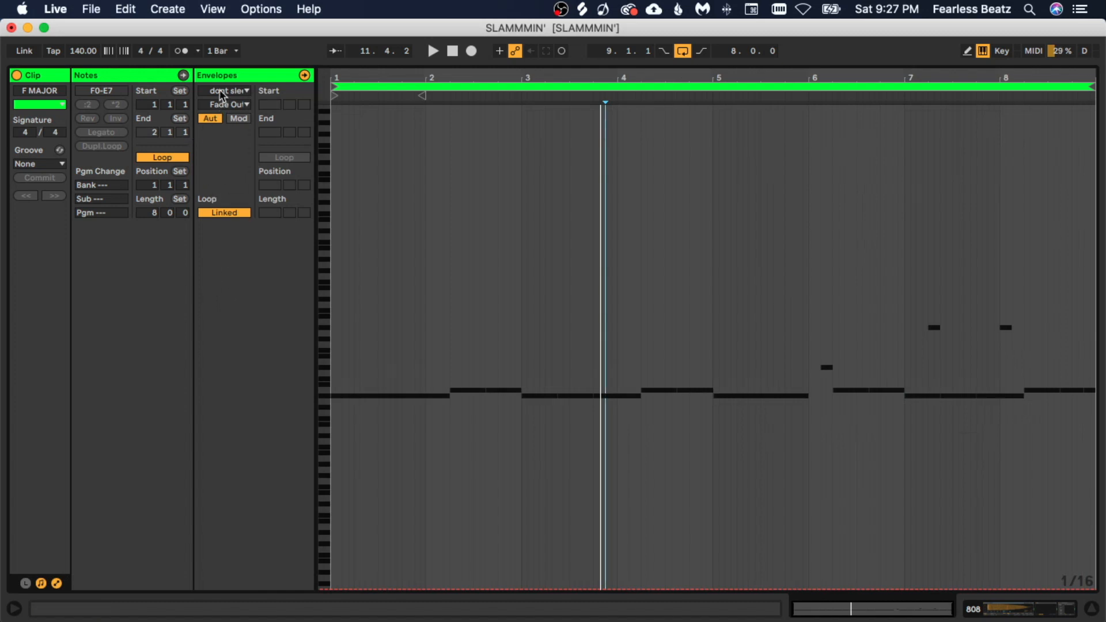
click(223, 92)
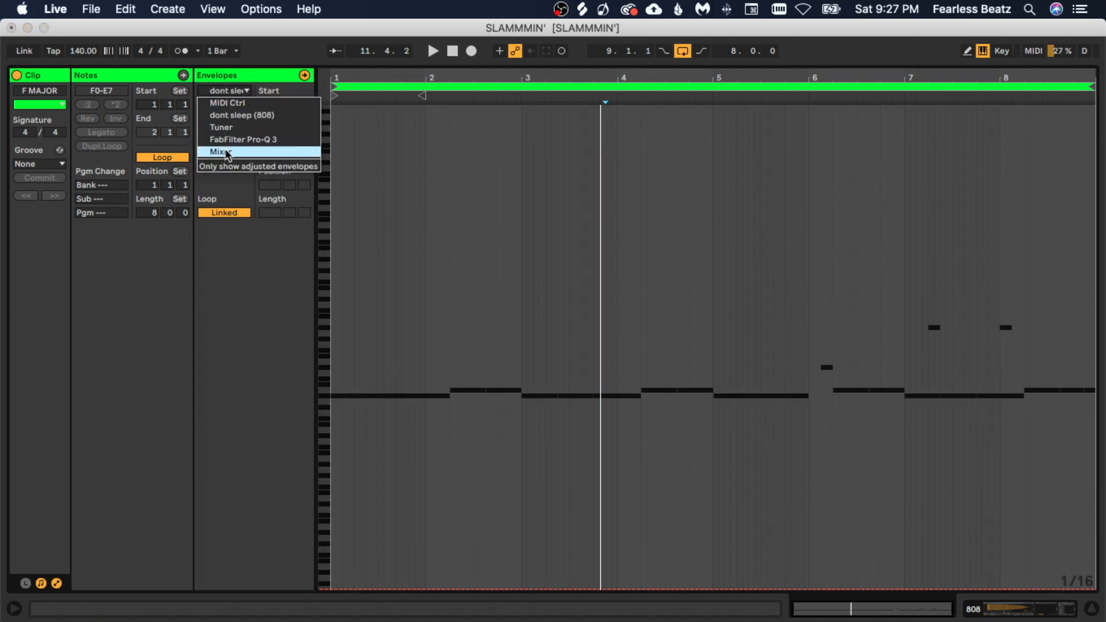
click(226, 152)
click(227, 105)
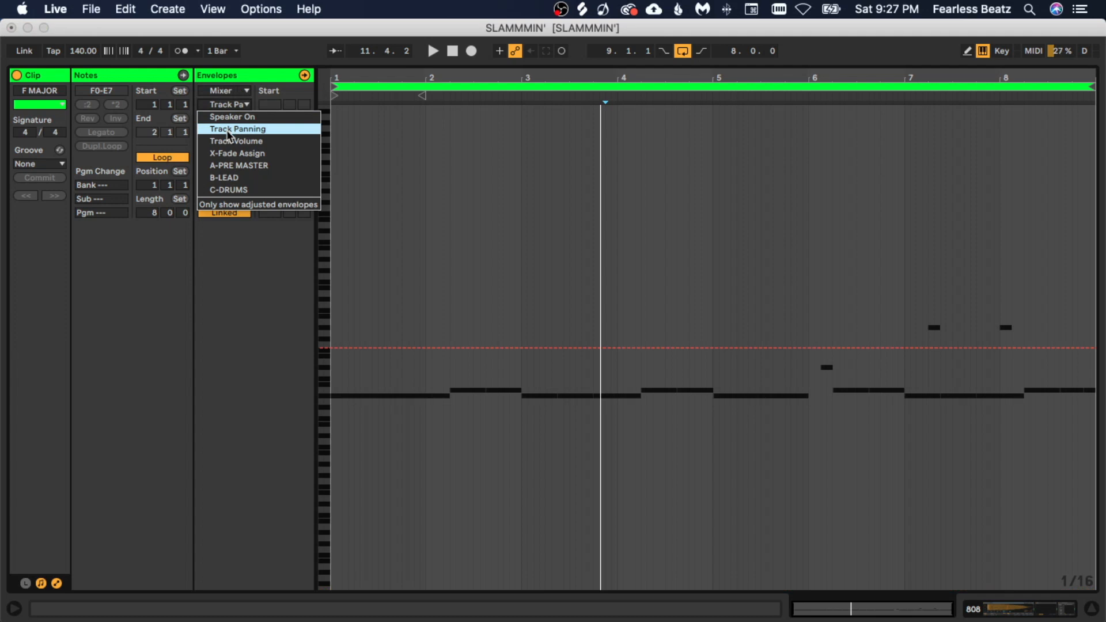
click(228, 130)
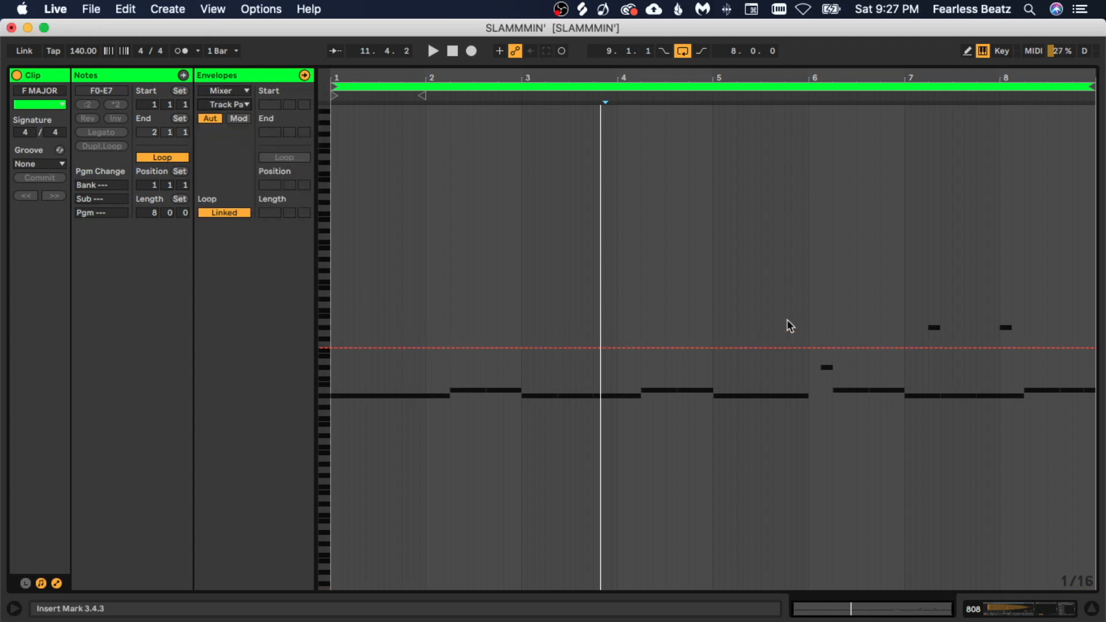
Shape the panning envelope with a rising ramp over the high note at 7.2 and a falling ramp over the high note at bar 8
drag(1002, 74, 792, 321)
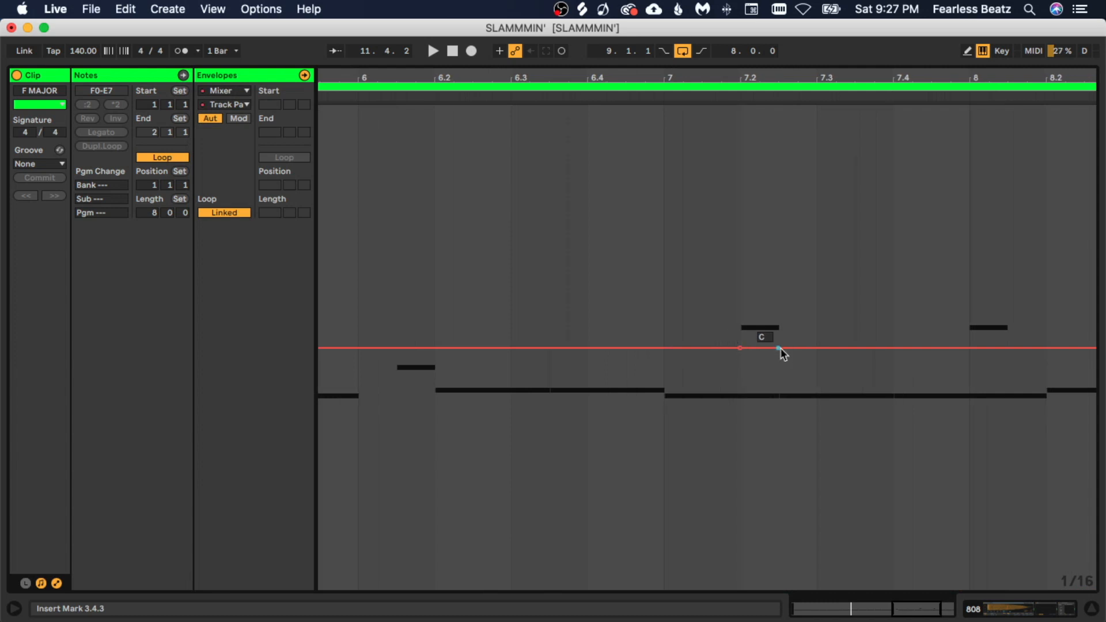
click(780, 347)
drag(742, 347, 779, 249)
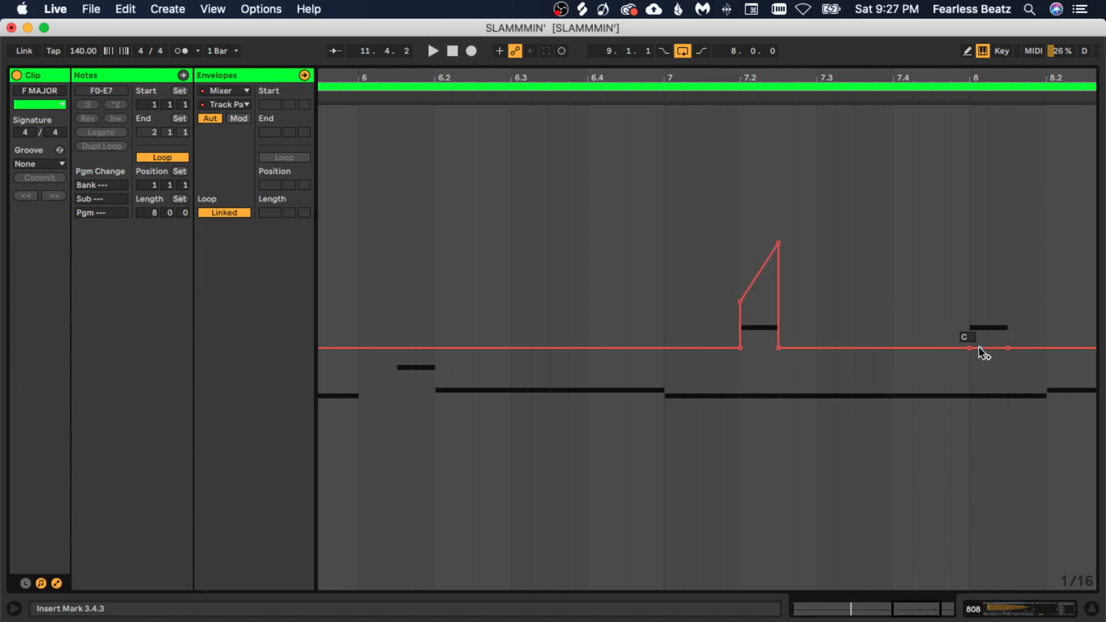
drag(980, 347, 956, 376)
Play the loop through bar 8 to audition the panning automation on the two high notes
key(space)
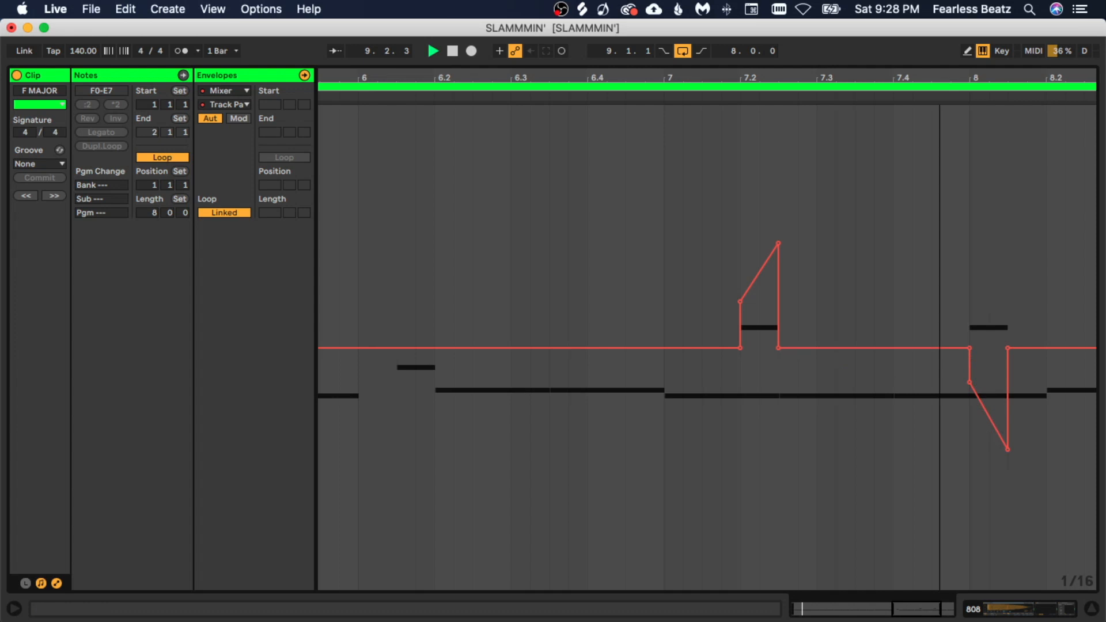
drag(940, 77, 989, 42)
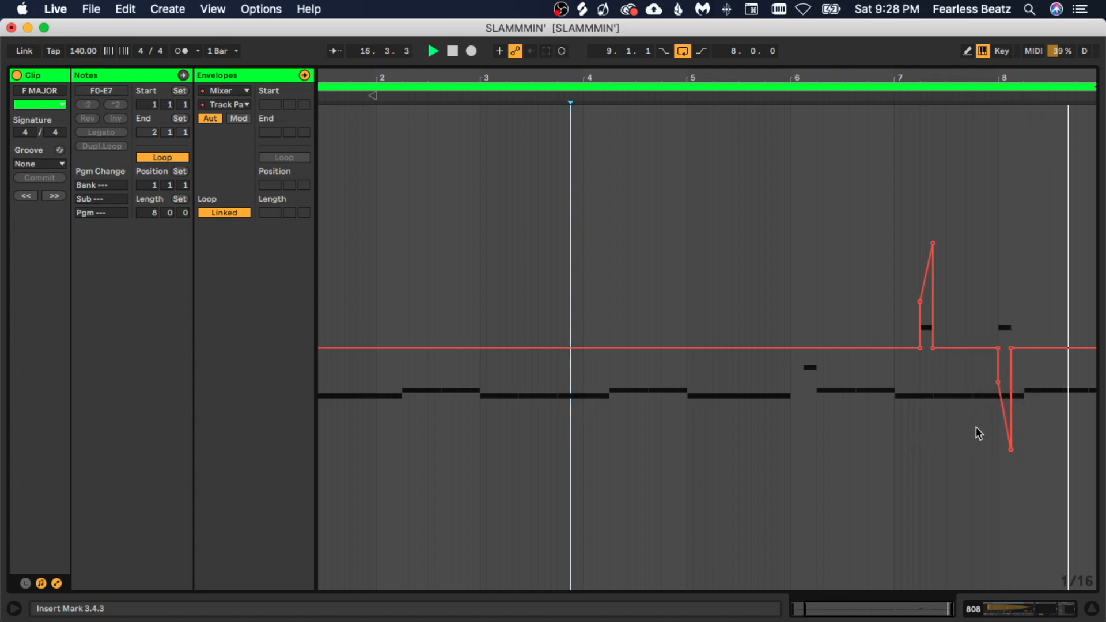
key(space)
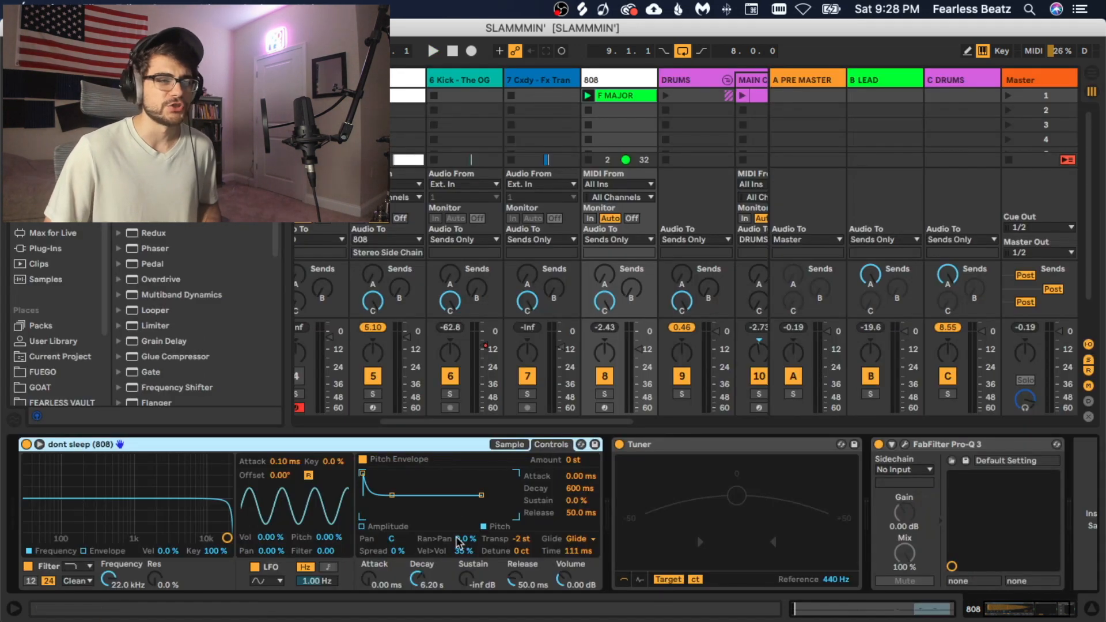
Try random panning on the 808 by raising Ran>Pan to 34 %, play the loop, and return Ran>Pan to 0.0 %
drag(464, 539, 464, 533)
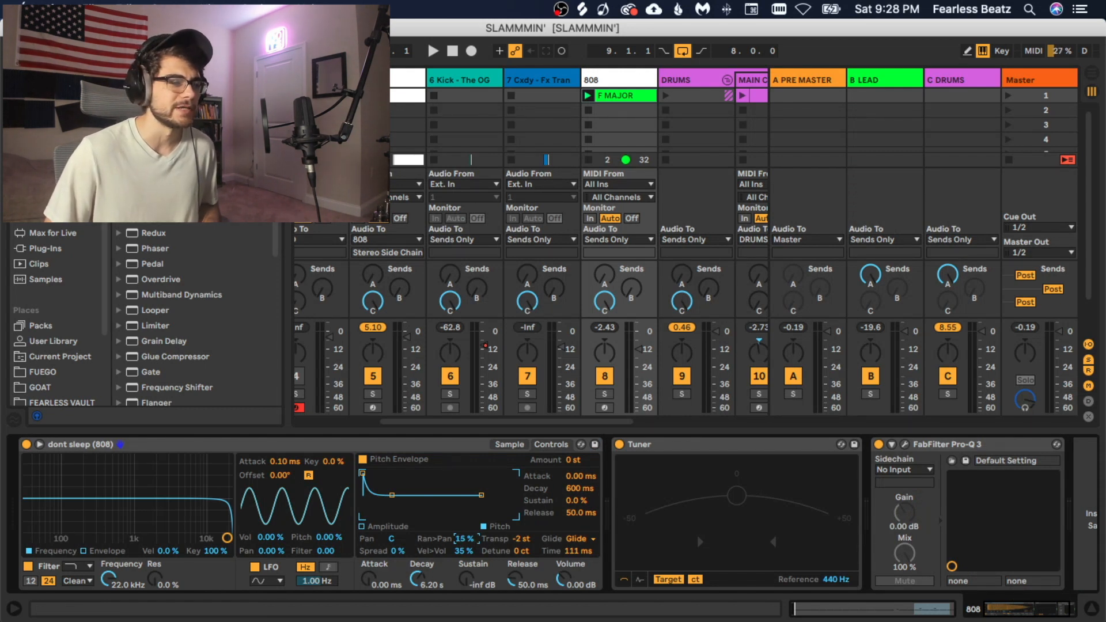
drag(465, 539, 464, 528)
key(space)
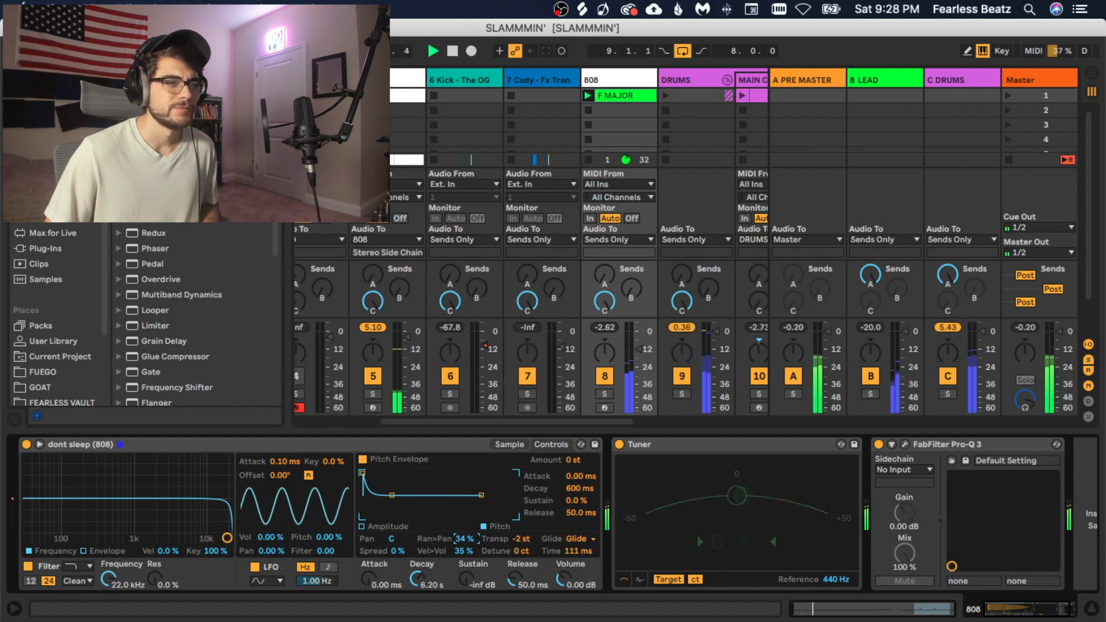
mouse_move(462, 543)
mouse_down()
mouse_move(461, 508)
mouse_move(463, 545)
mouse_up()
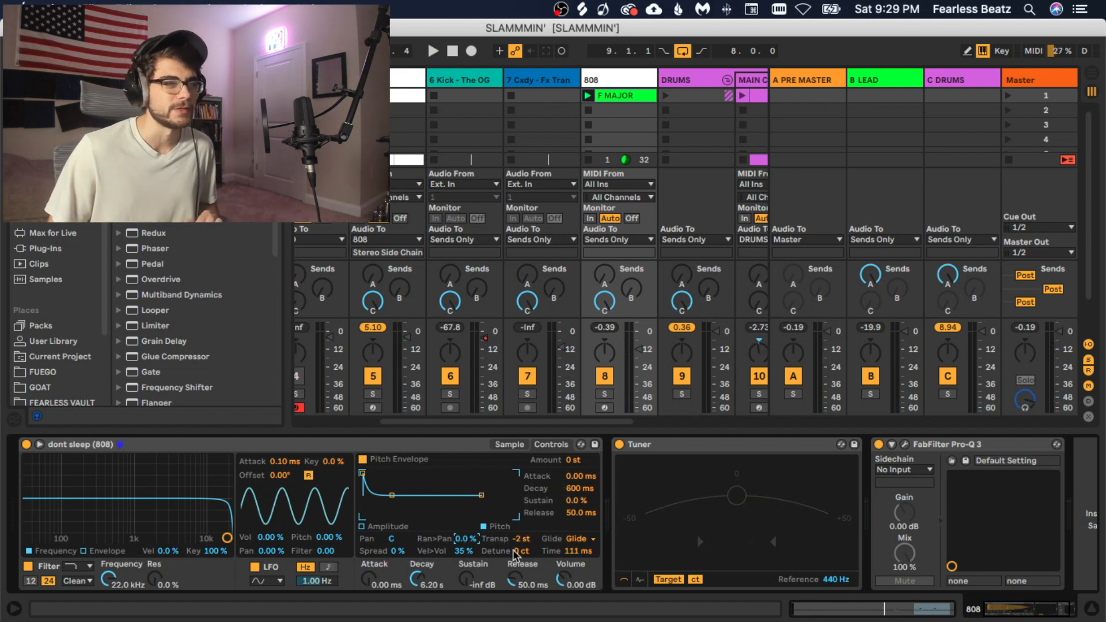
In the F MAJOR clip's notes, set the grid to 1/32 and shorten the D3 note before 4.2 so it ends at 4.1.3
key(shift+Tab)
click(539, 409)
click(541, 409)
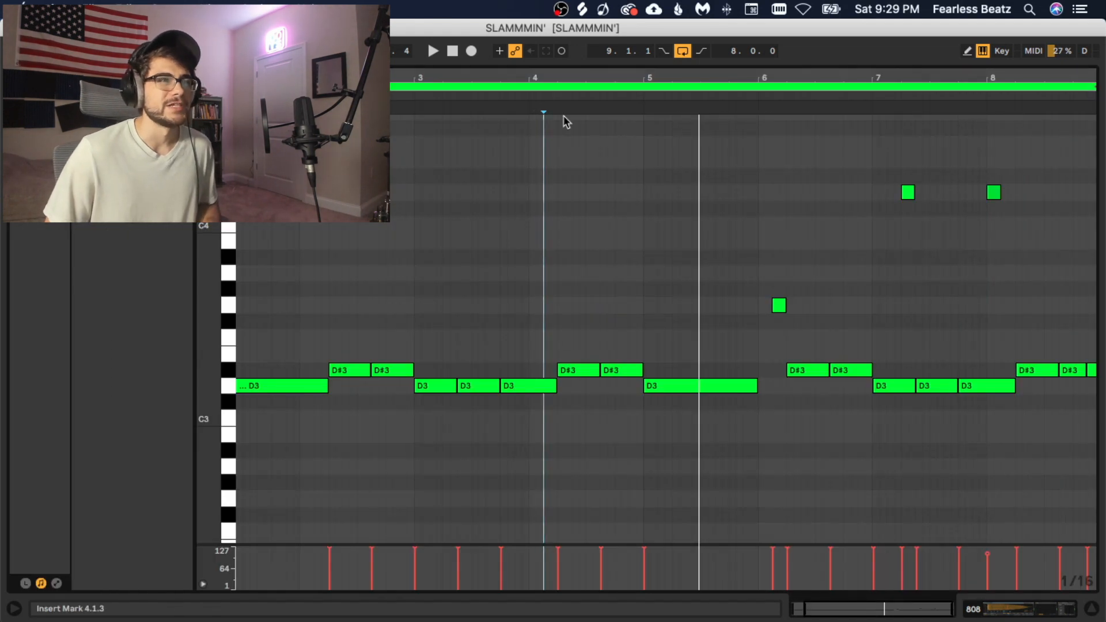
drag(557, 77, 557, 80)
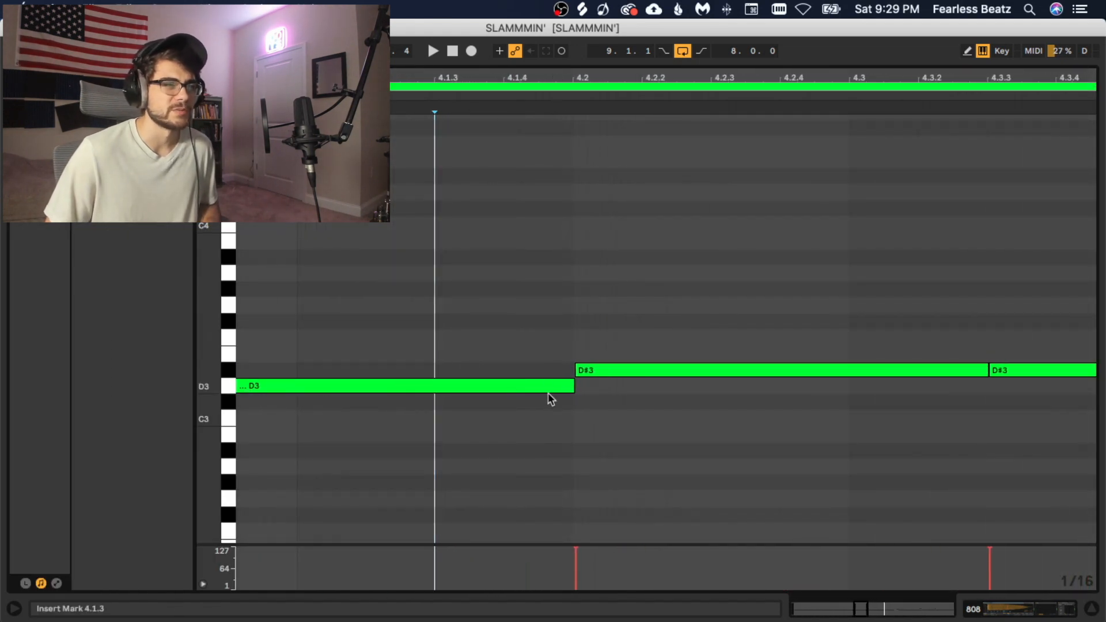
click(501, 454)
right_click(553, 429)
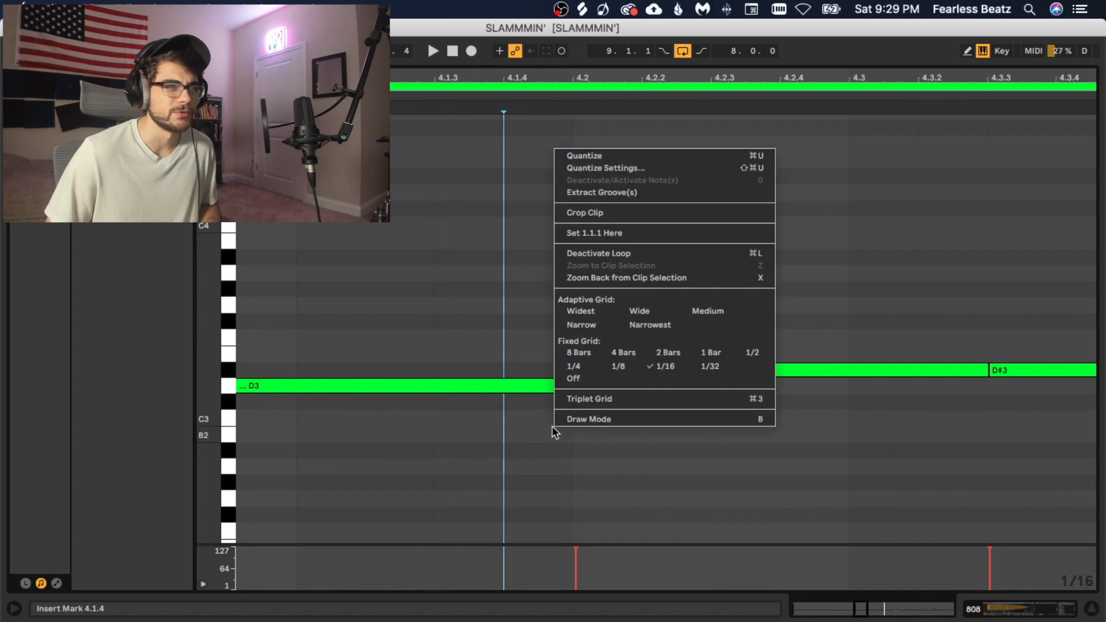
click(712, 379)
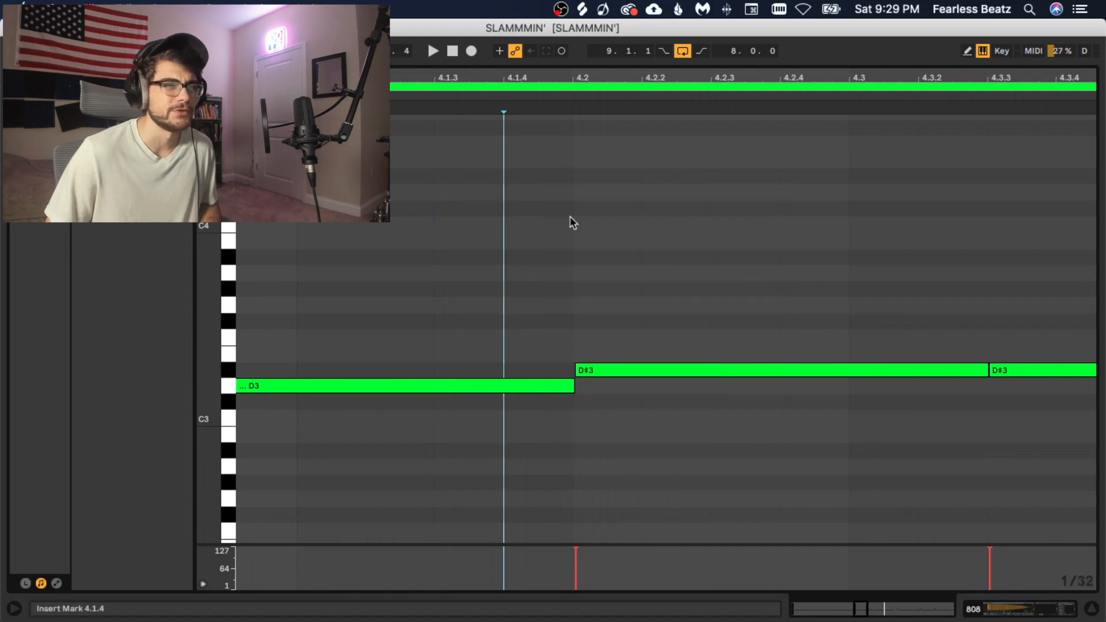
drag(574, 391, 435, 385)
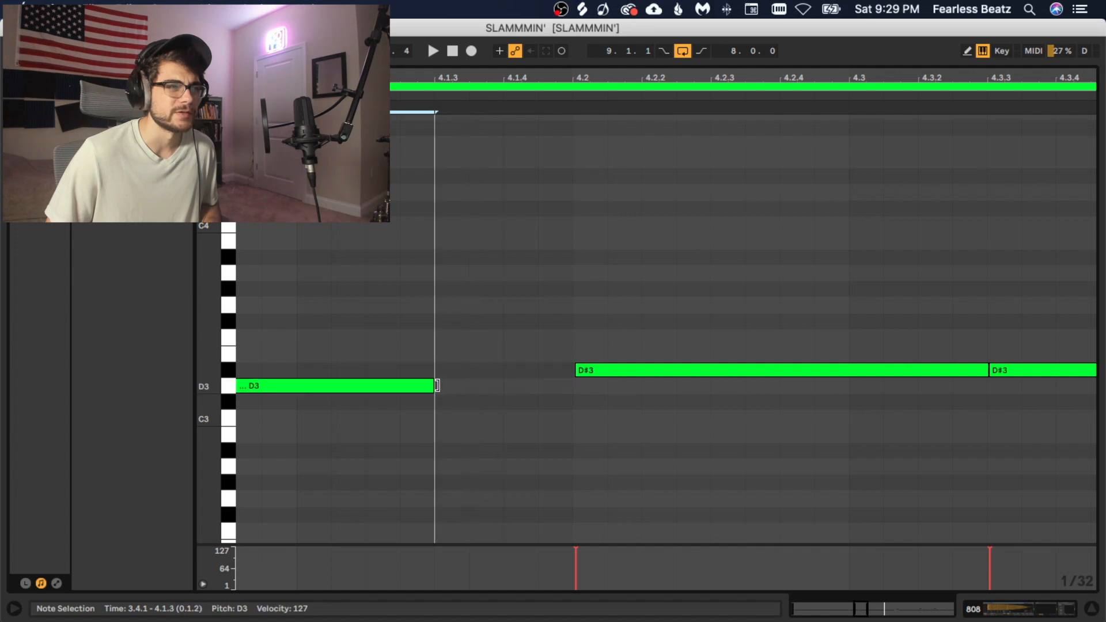
Switch the clip's note grid to adaptive Narrow around the gap between 4.1.3 and 4.2
right_click(476, 397)
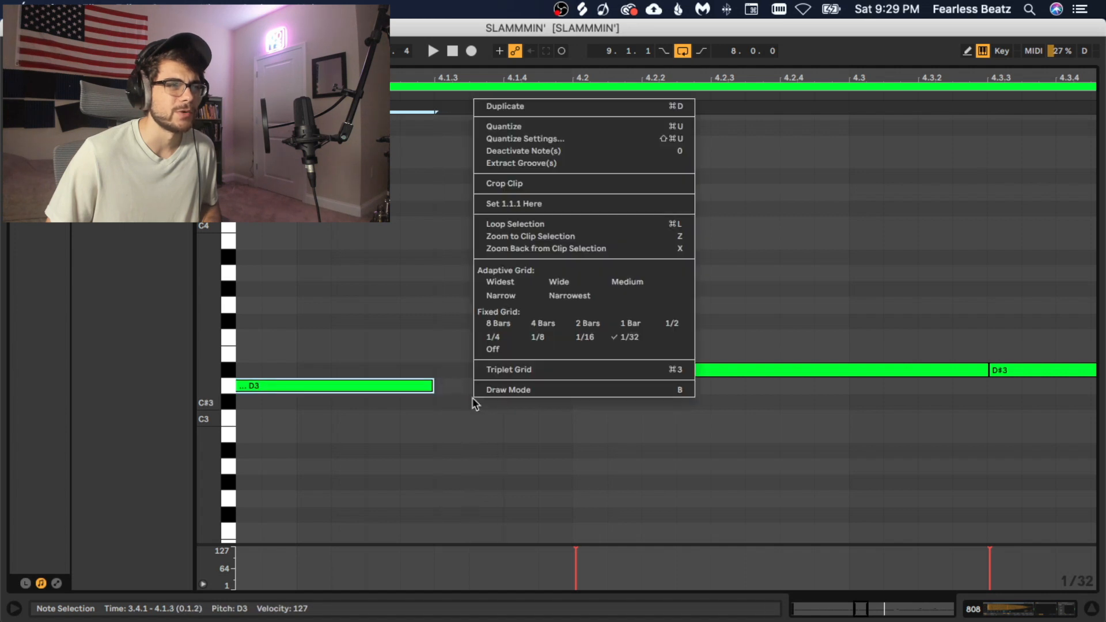
click(512, 300)
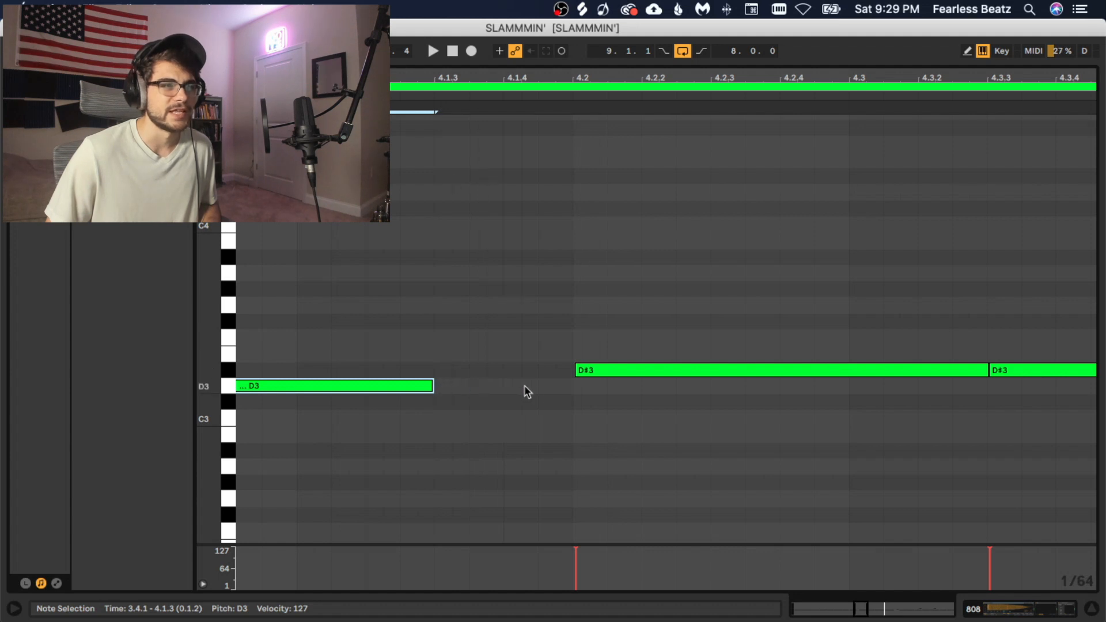
mouse_move(495, 78)
mouse_down()
mouse_move(495, 142)
mouse_move(495, 127)
mouse_up()
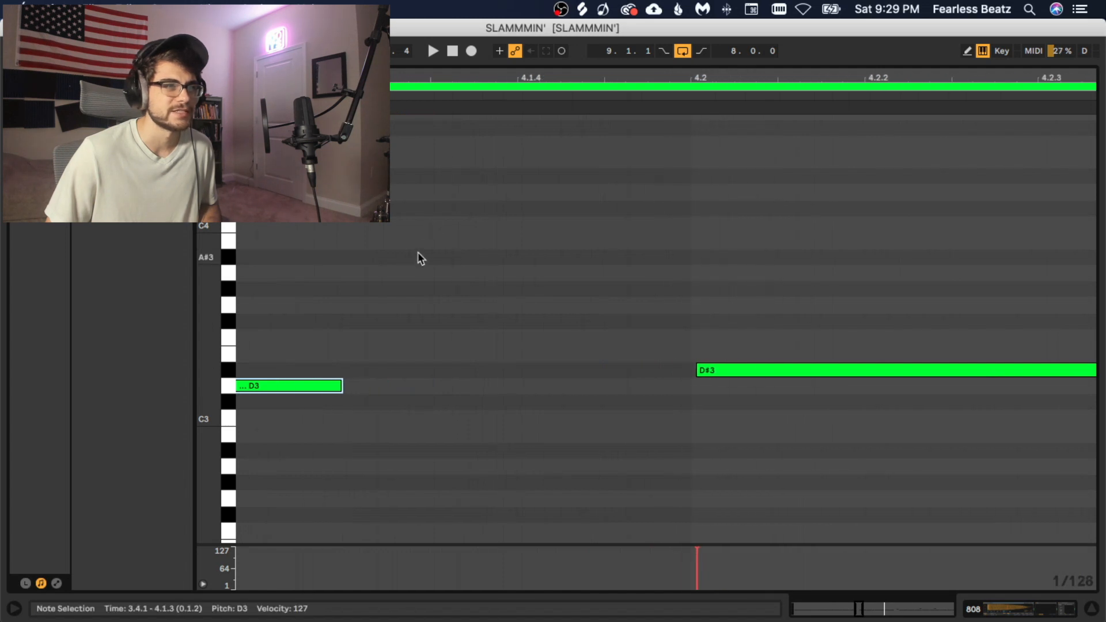
scroll(434, 262, up, 3)
Add a 1/256 D3 note at 4.1.3 and duplicate it back to back until the run reaches 4.1.4
double_click(315, 386)
key(super+d)
key(super+d)
key(super+d)
key(super+d)
key(super+d)
key(super+d)
key(super+d)
key(super+d)
key(super+d)
key(super+d)
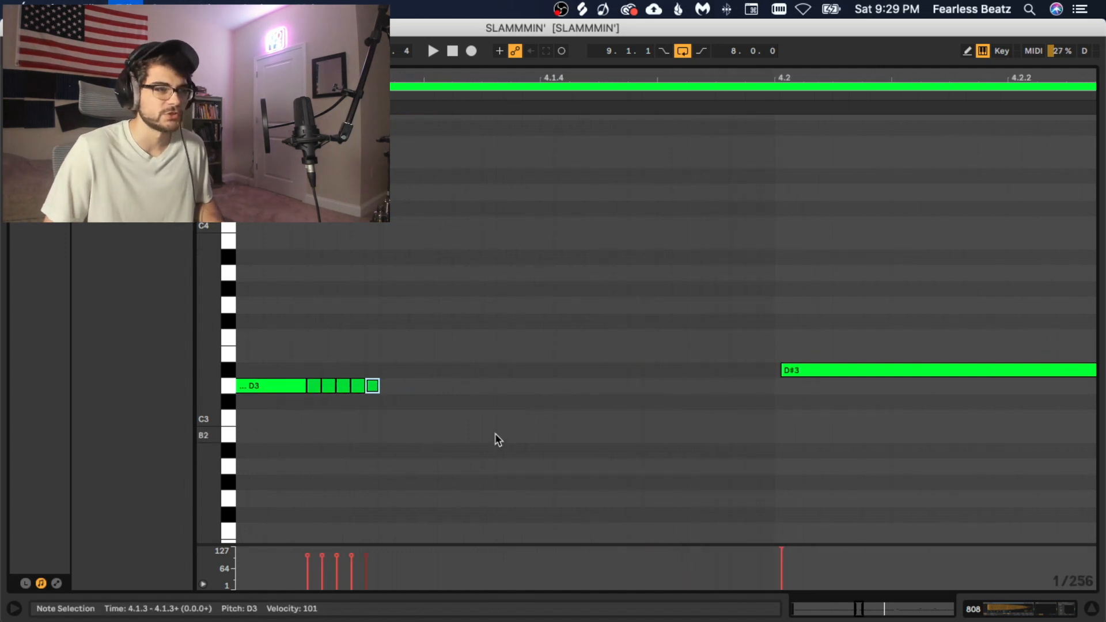
key(super+d)
key(super+d)
key(super+d)
key(super+d)
key(super+d)
key(super+d)
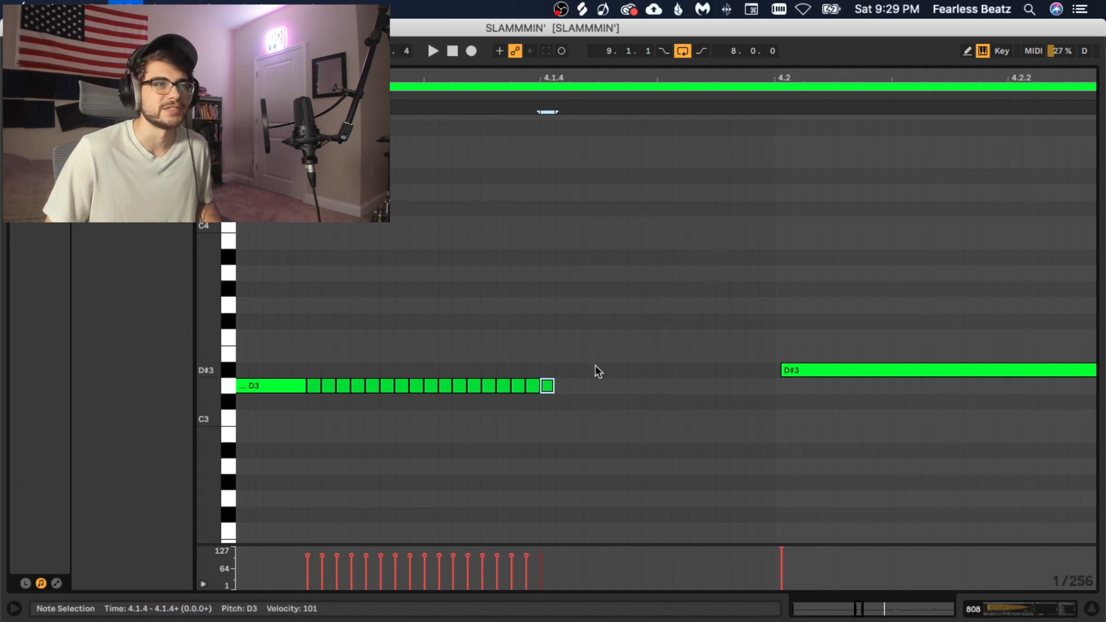
Duplicate the run of short D3 notes, shift the copy flush against the first run, and delete the notes past 4.2
drag(577, 423, 315, 375)
key(super+d)
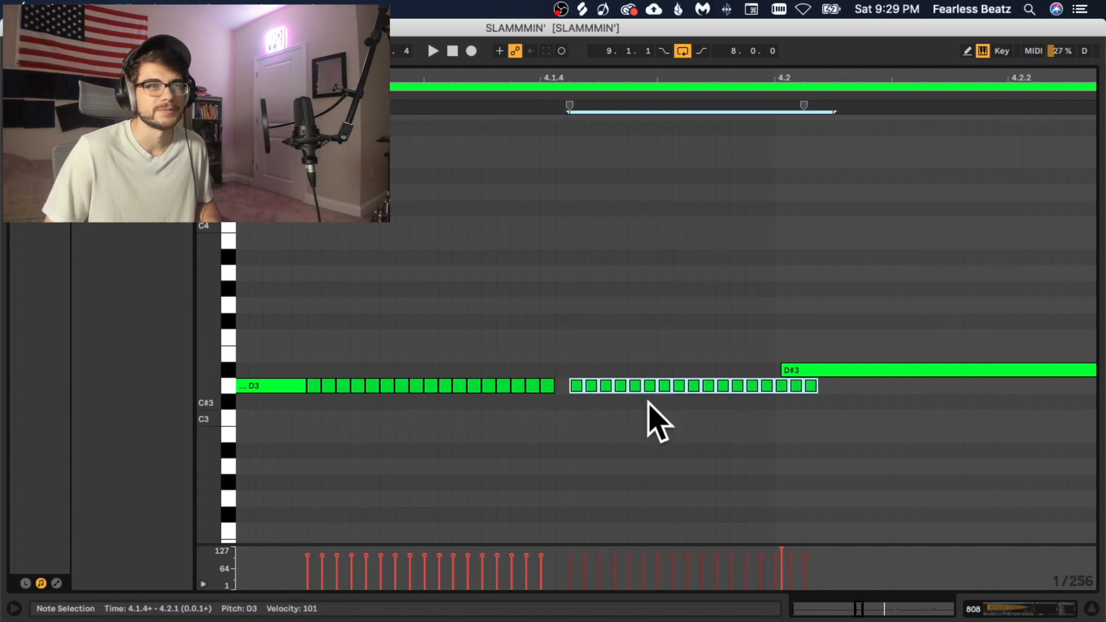
key(Left)
click(780, 422)
drag(823, 399, 787, 382)
key(Delete)
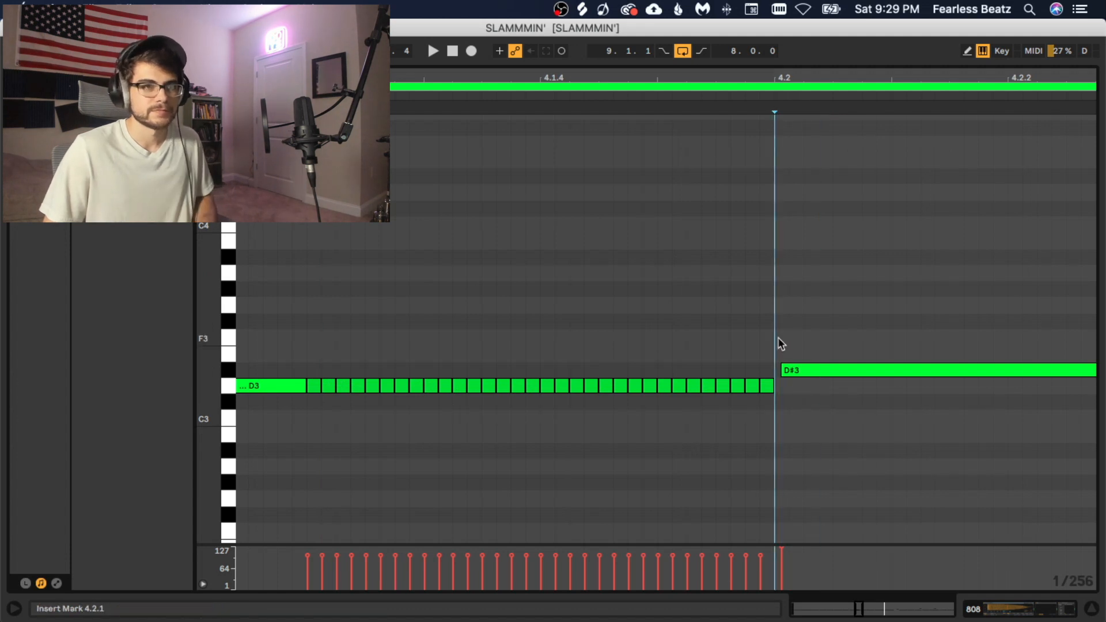
Play the clip through beat 4.2 to audition the rapid D3 roll, and stop playback
click(764, 109)
drag(764, 82, 764, 26)
drag(792, 78, 774, 153)
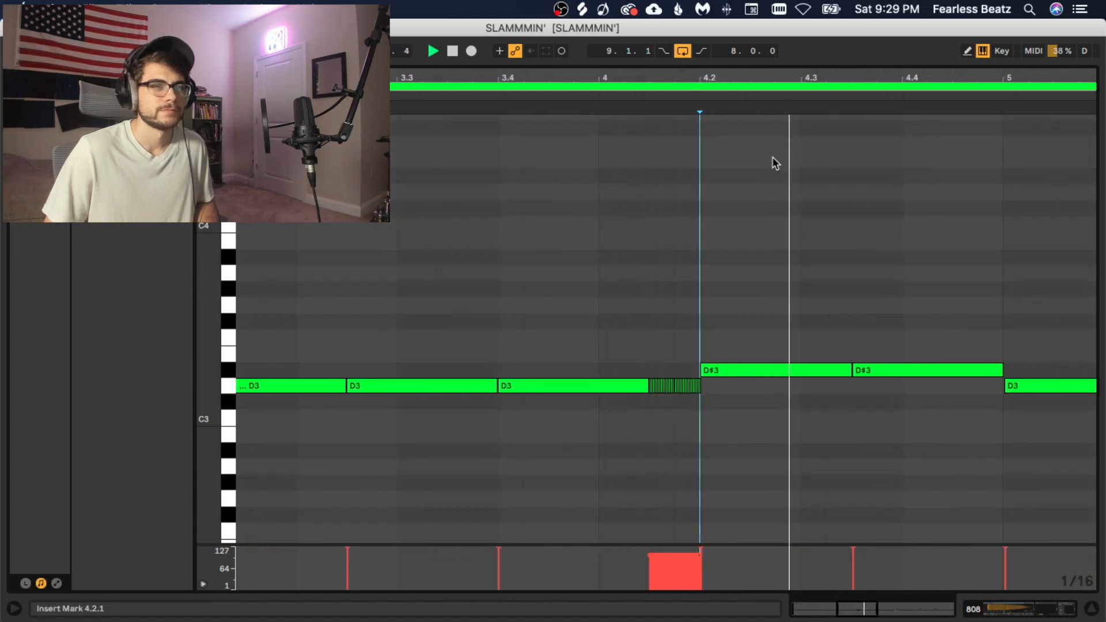
key(space)
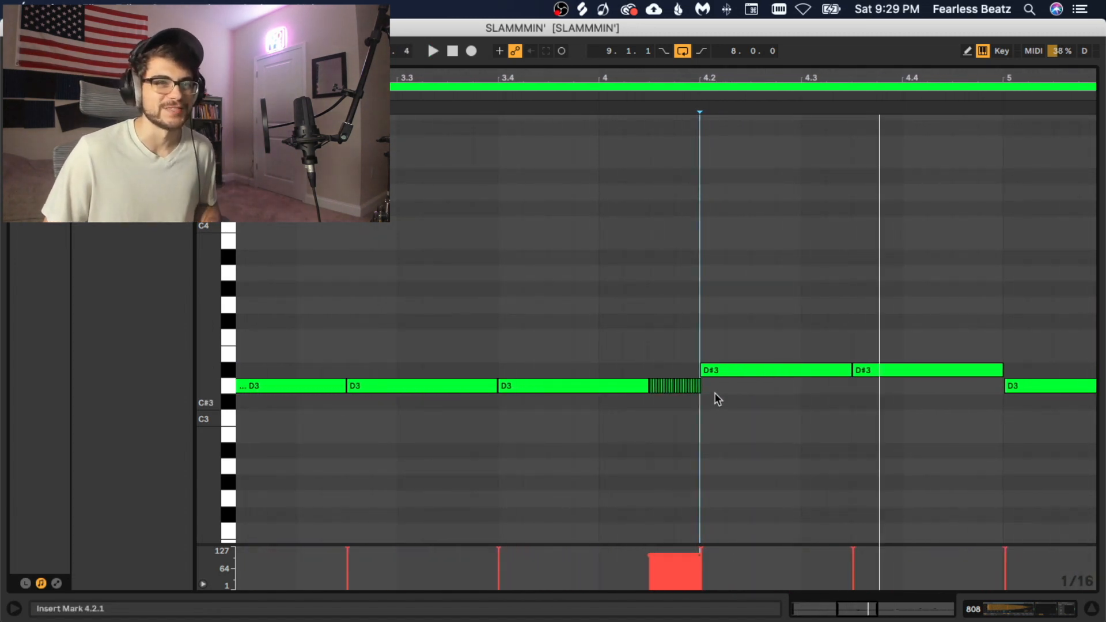
Delete the run of short D3 notes between 4.1.3 and 4.2, and open the grid options for that gap
drag(715, 393, 654, 395)
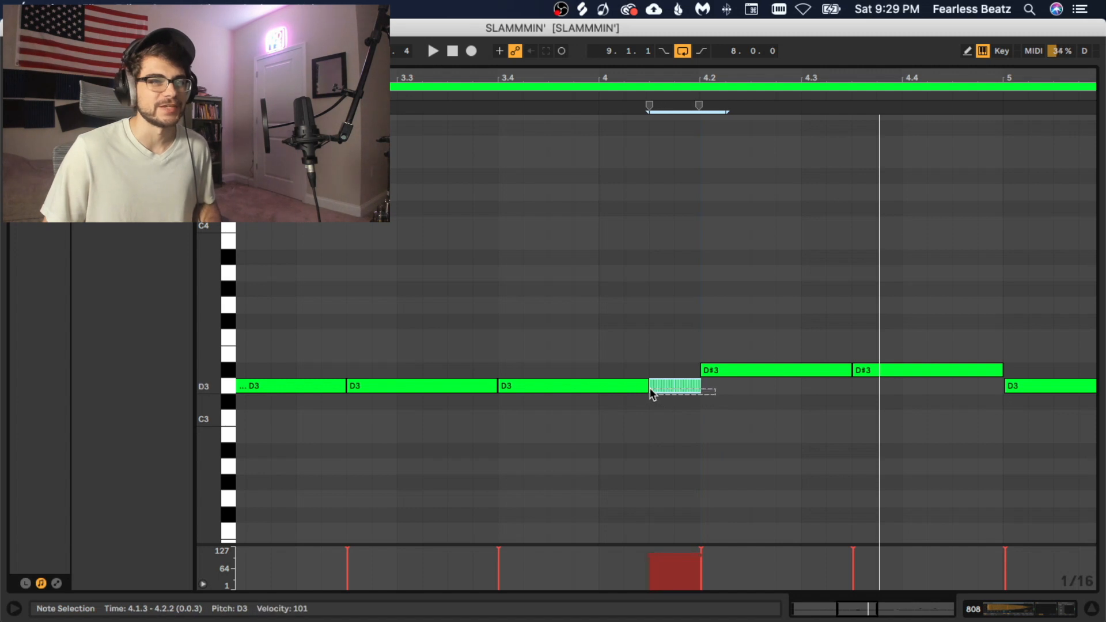
key(Delete)
click(673, 446)
right_click(672, 444)
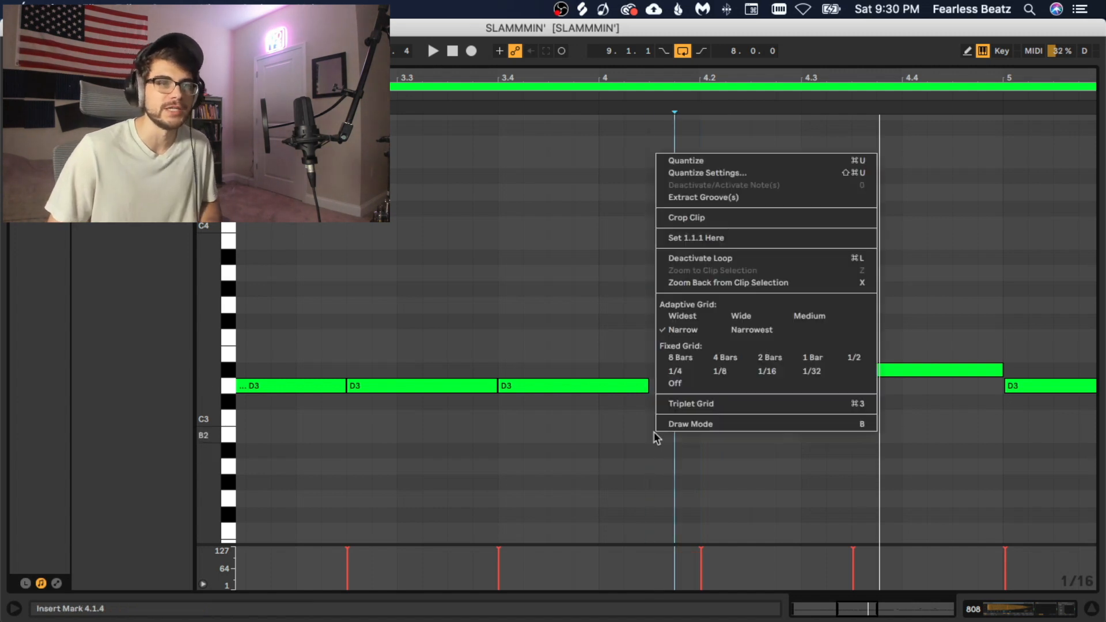